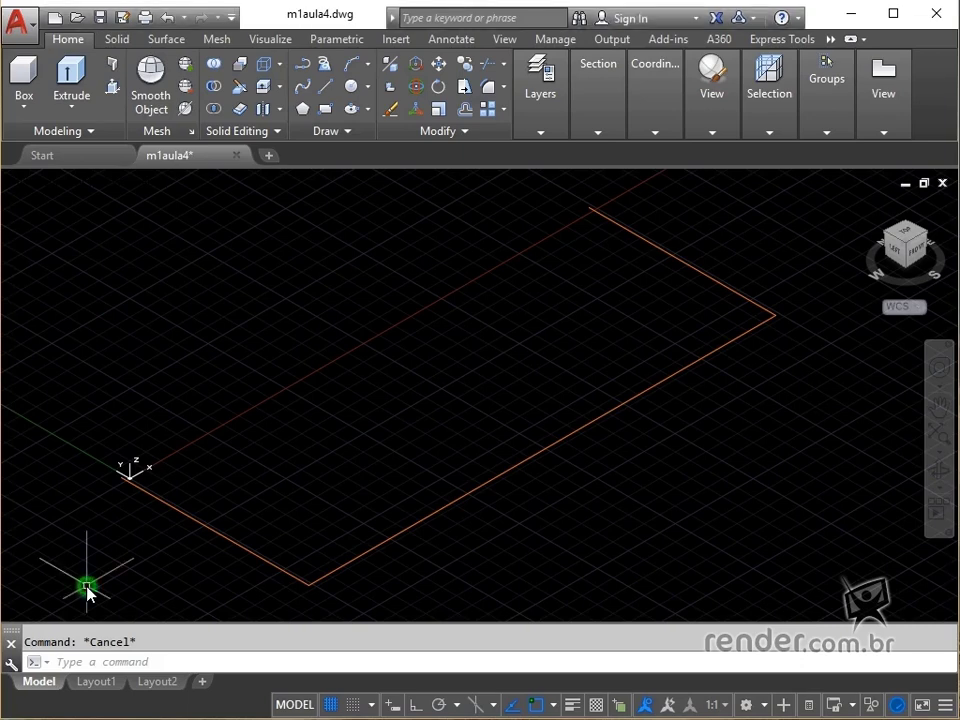
Build a polysolid wall, height 40 and width 10, along the red polyline outline.
middle_drag(124, 574, 107, 543)
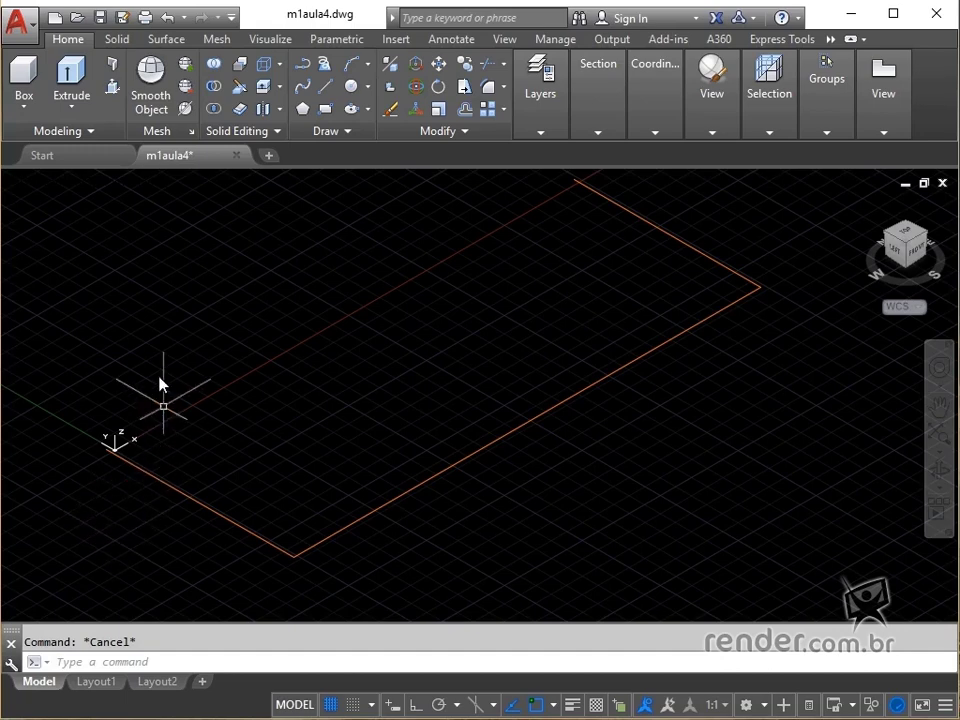
click(110, 70)
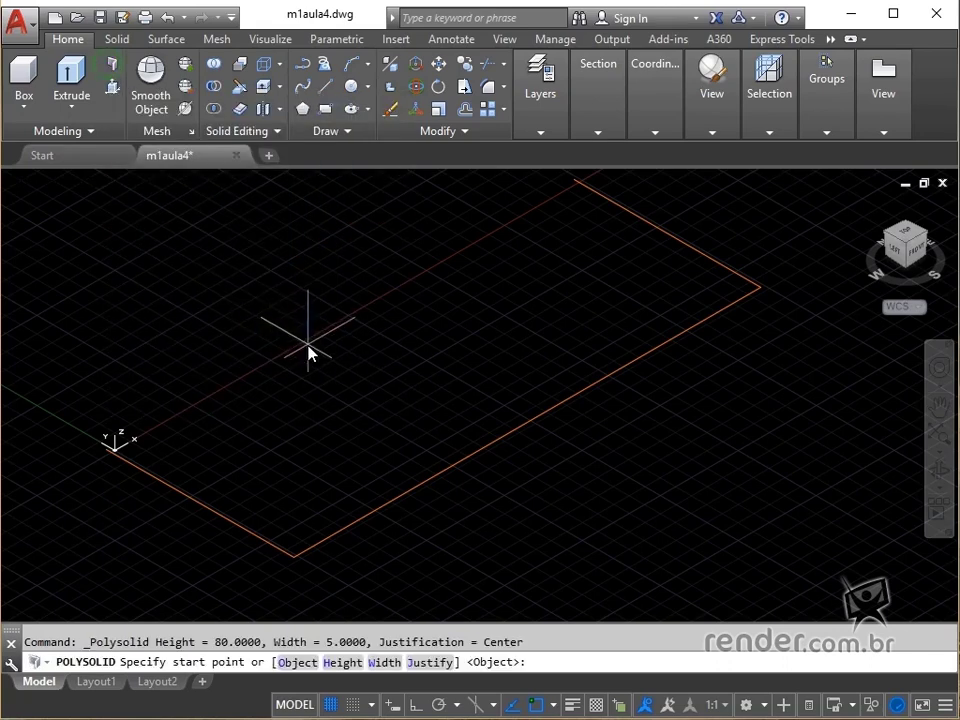
text(h)
key(Return)
text(40)
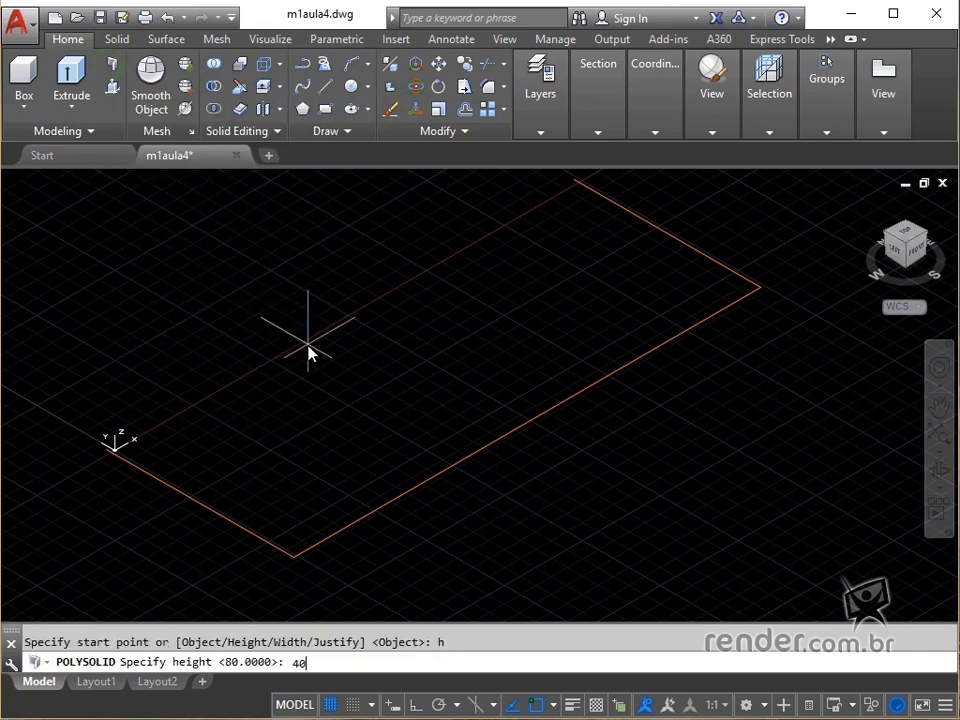
key(Return)
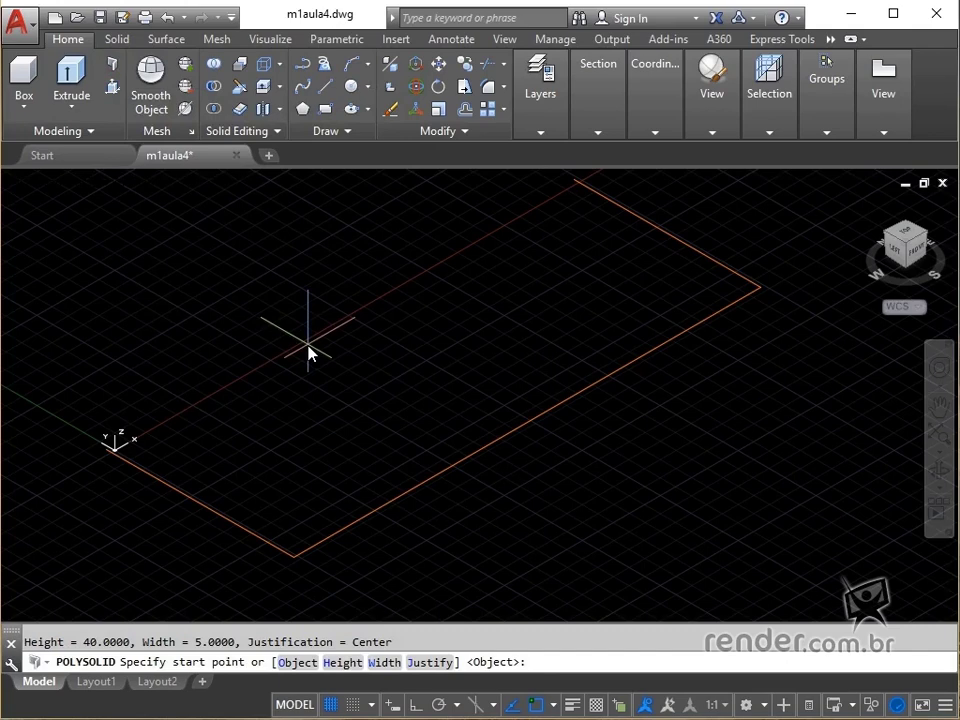
text(w)
key(Return)
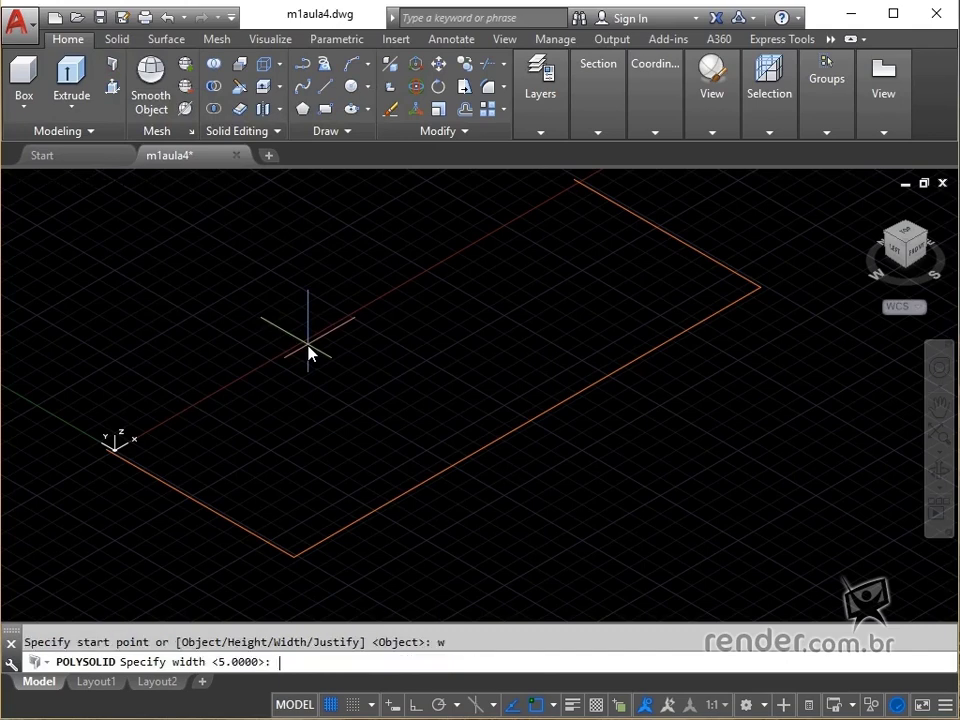
text(10)
key(Return)
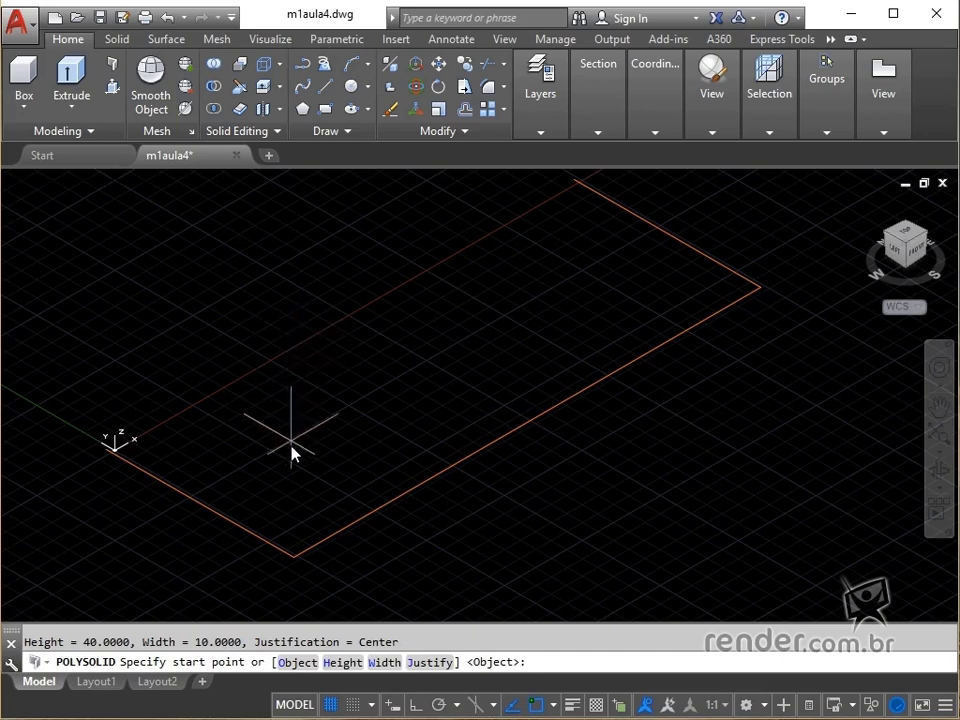
click(296, 662)
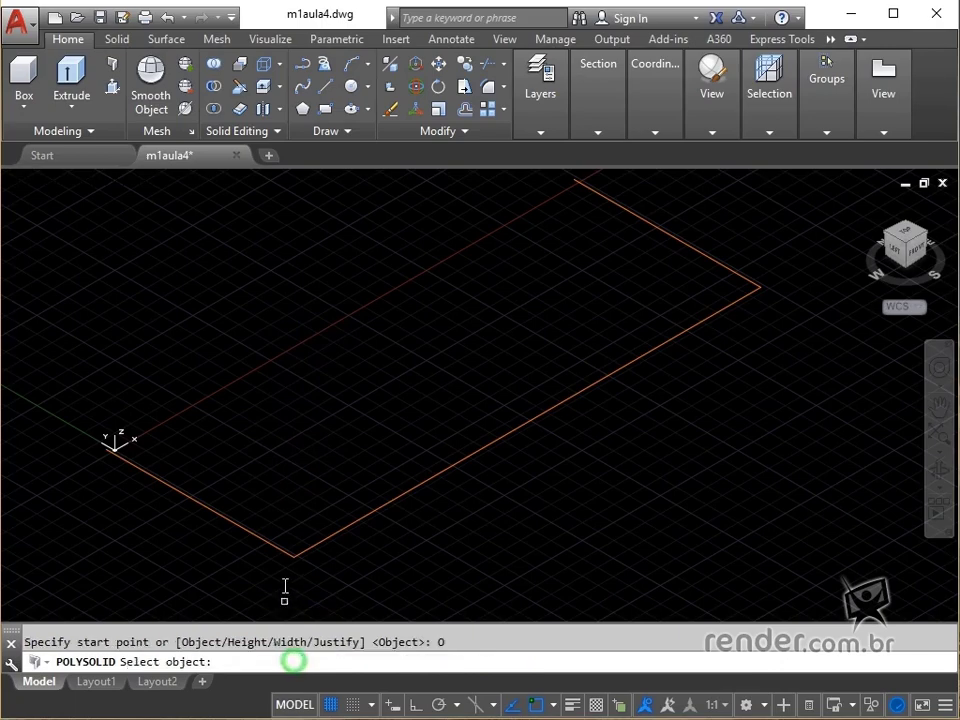
click(186, 497)
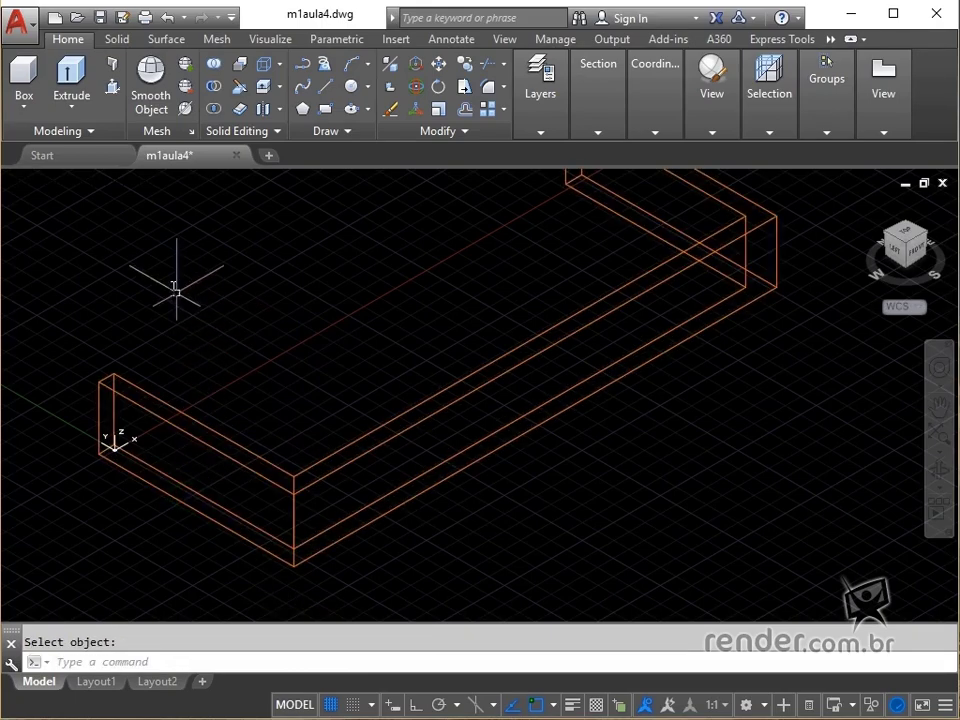
Preview the wall in Realistic visual style, then return to 2D Wireframe.
click(147, 184)
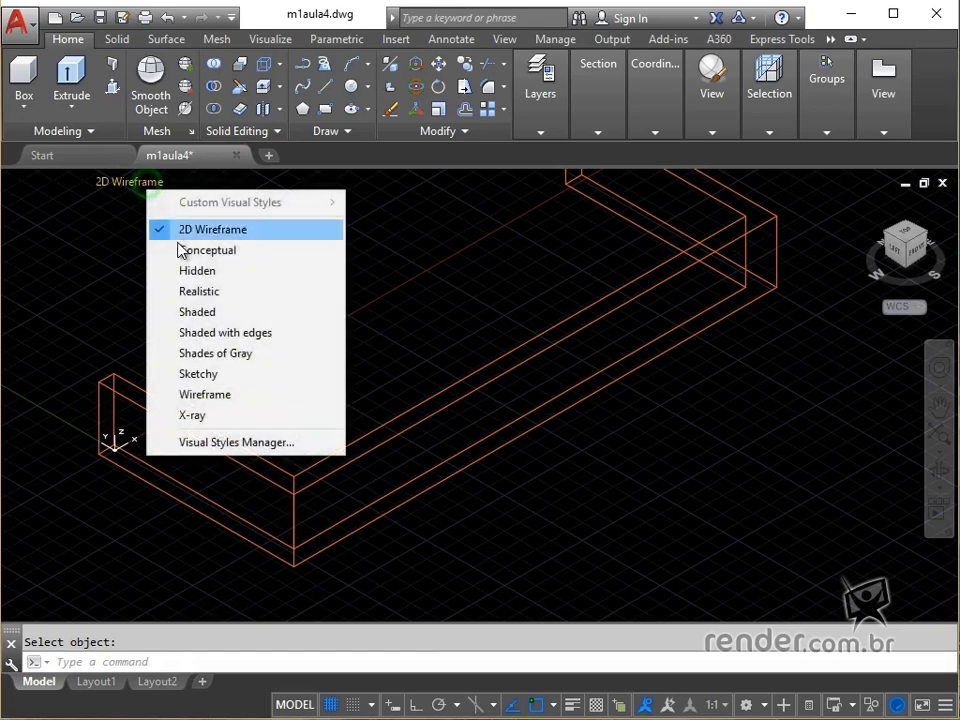
click(203, 292)
middle_drag(287, 310, 276, 368)
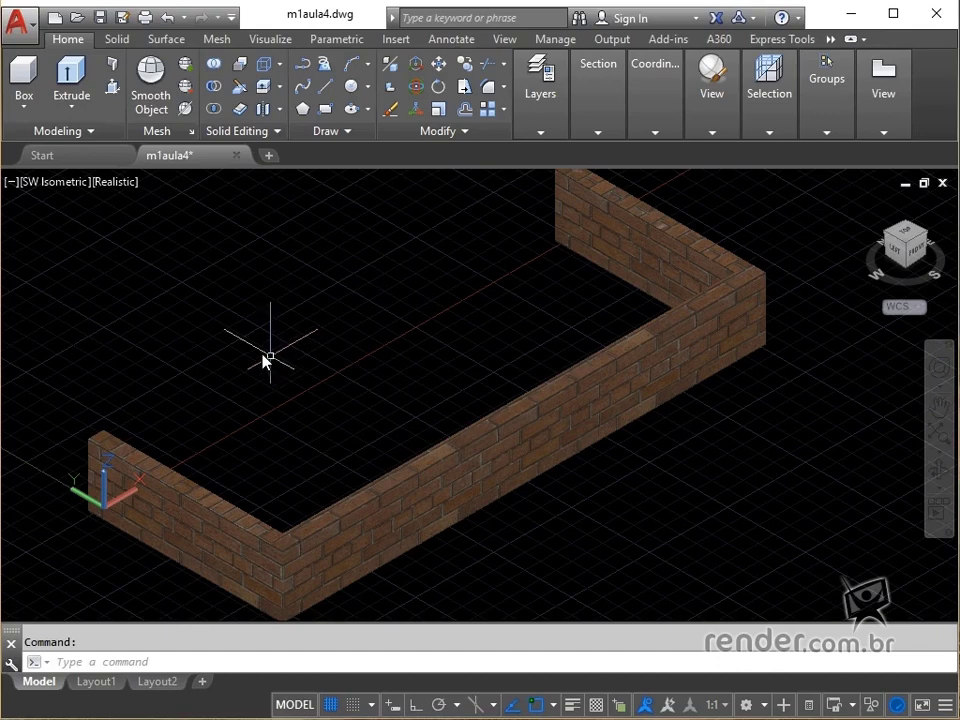
click(118, 182)
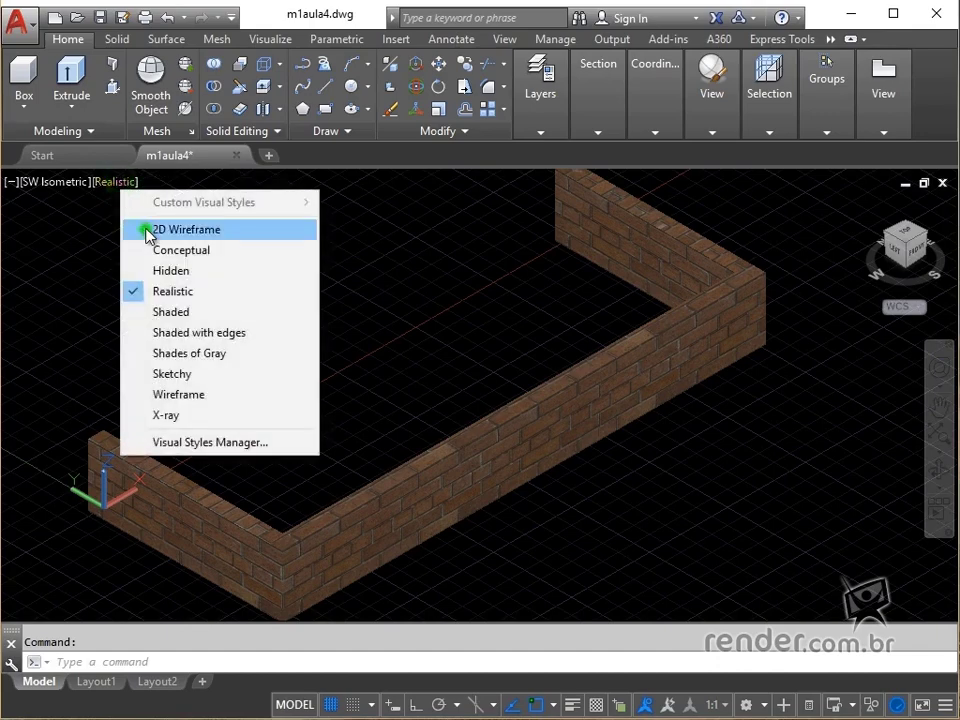
click(146, 230)
Make Aluminio the current layer.
click(543, 133)
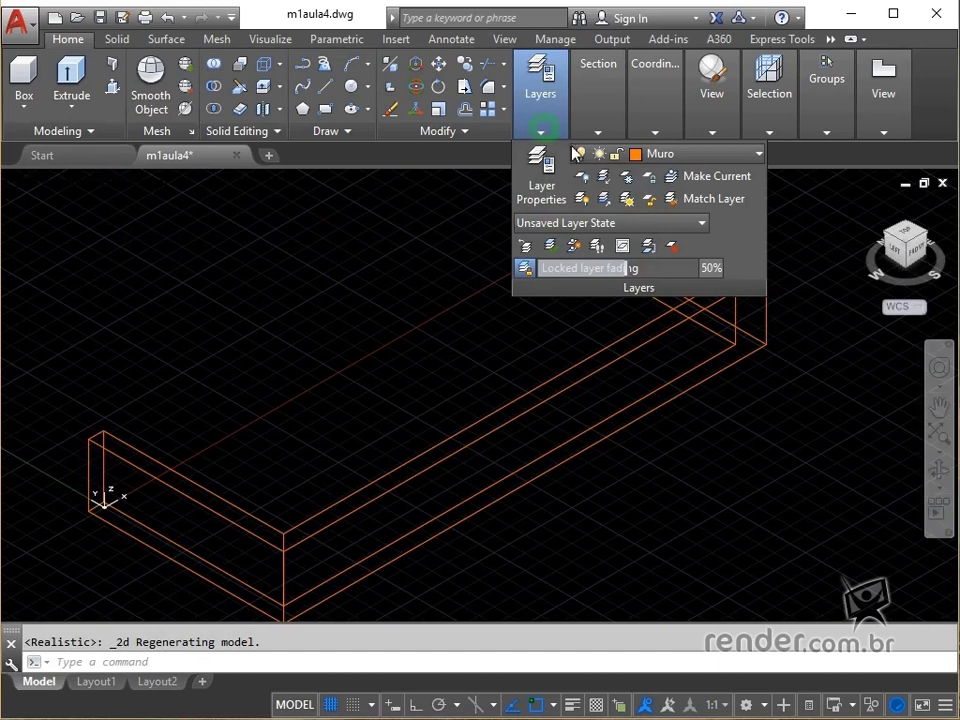
click(690, 154)
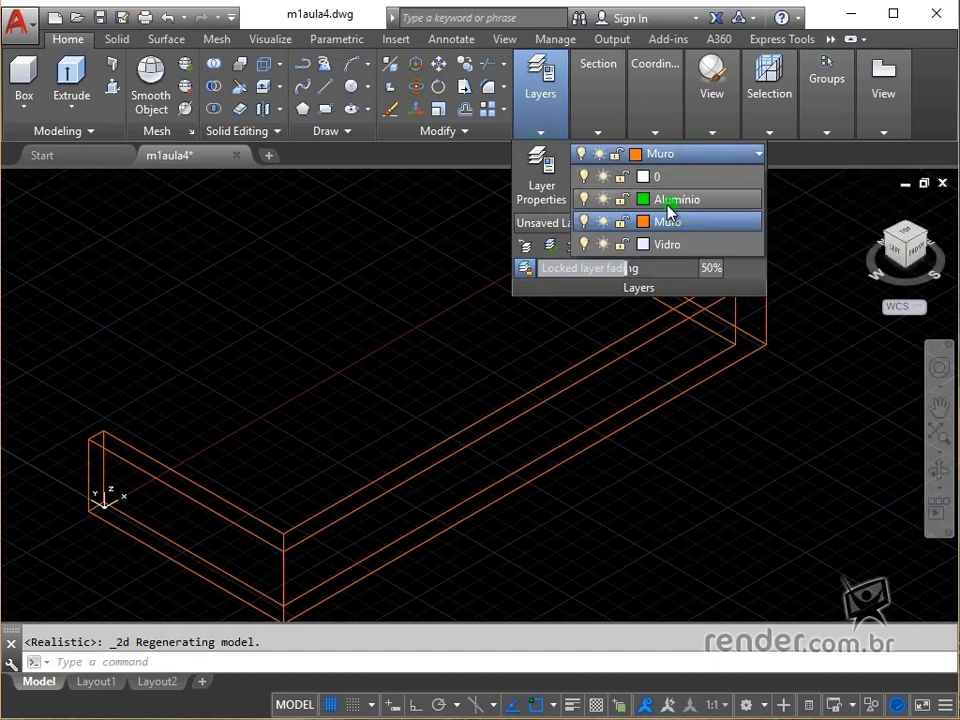
click(672, 200)
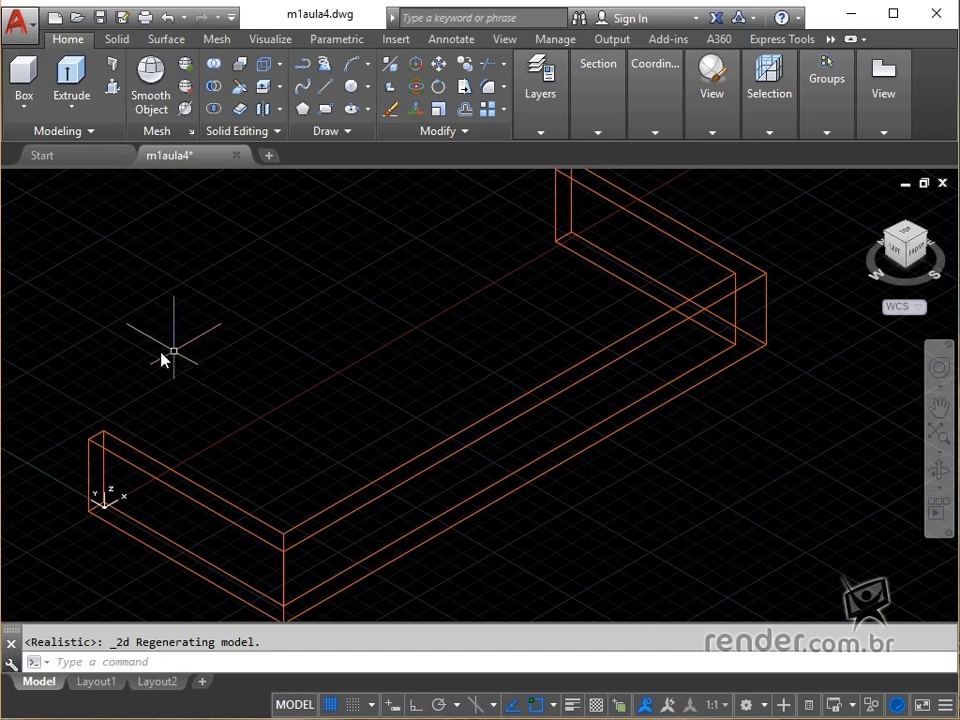
click(24, 104)
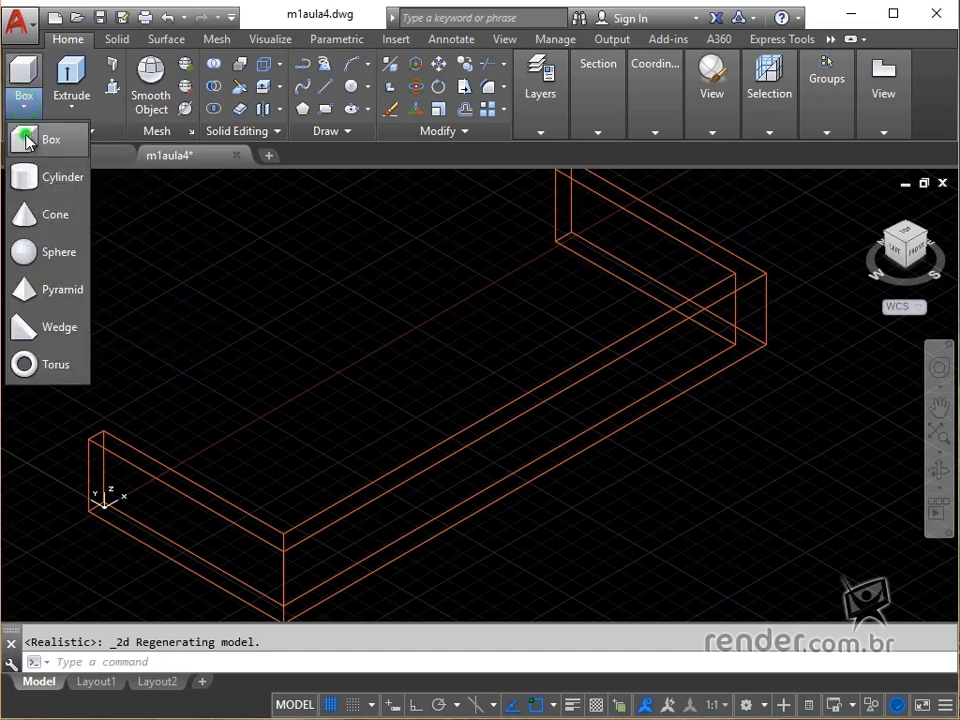
Draw a 4×4×80 box post starting from the wall corner.
click(36, 139)
click(104, 432)
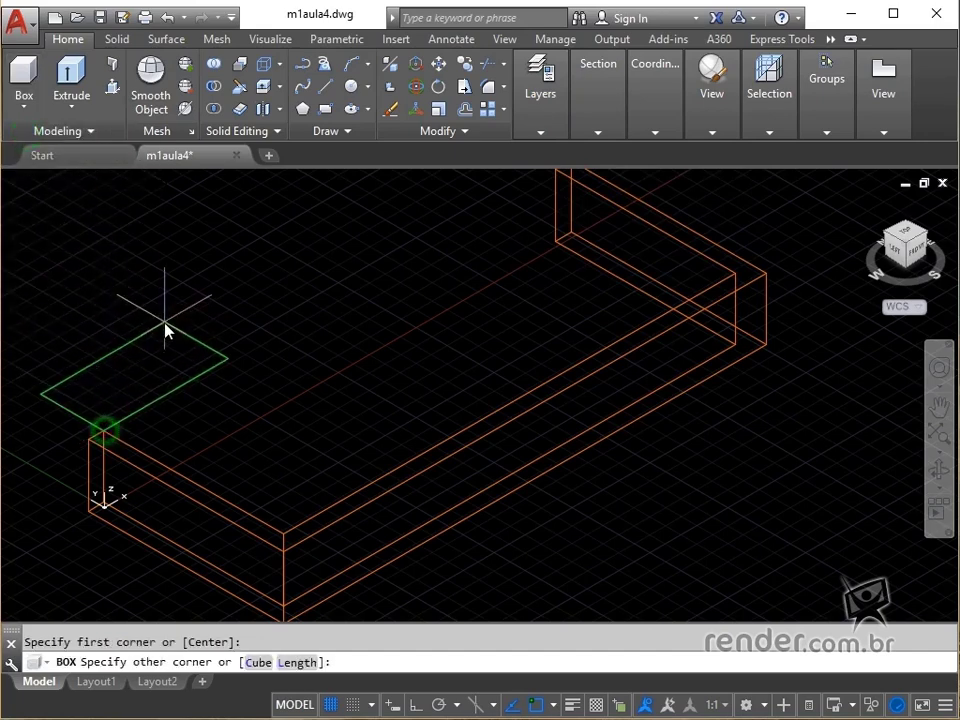
text(@4,)
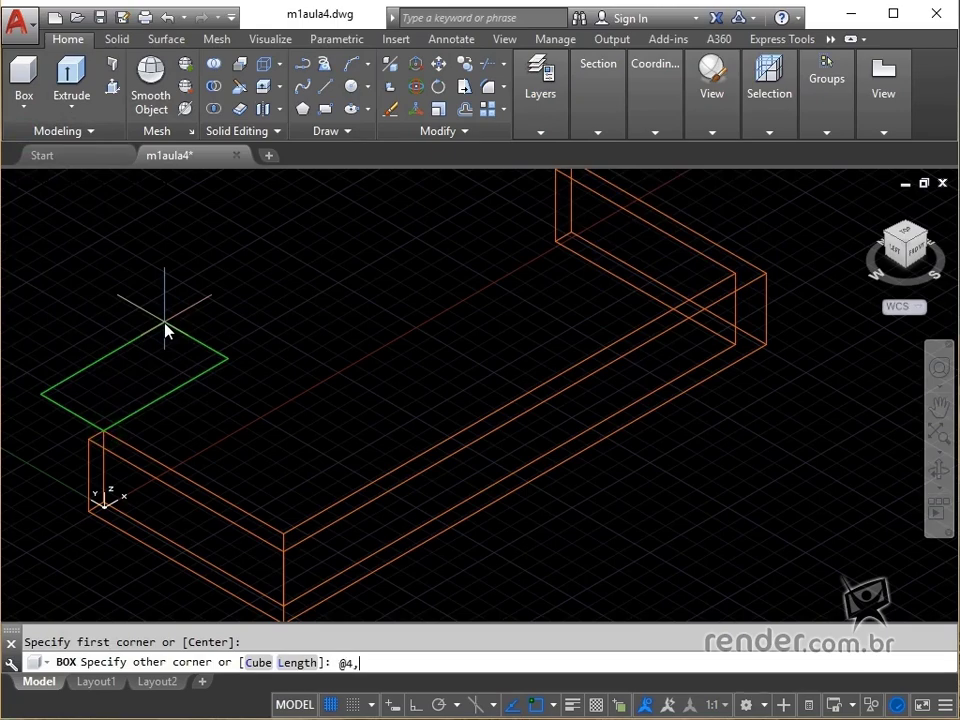
text(4,80)
key(Return)
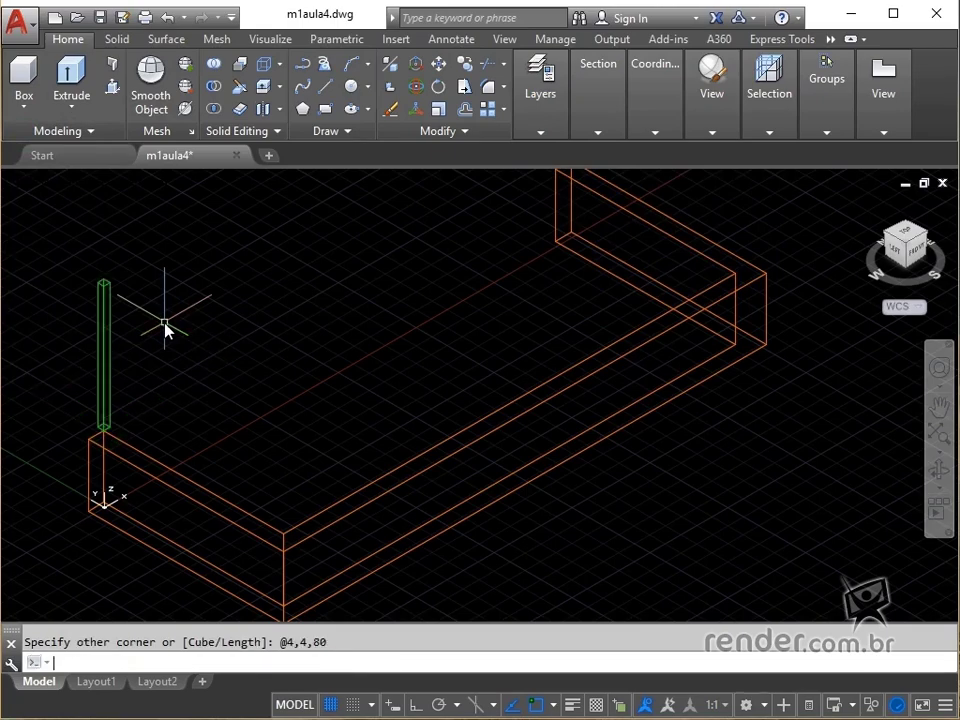
scroll(71, 461, up, 3)
scroll(111, 411, up, 2)
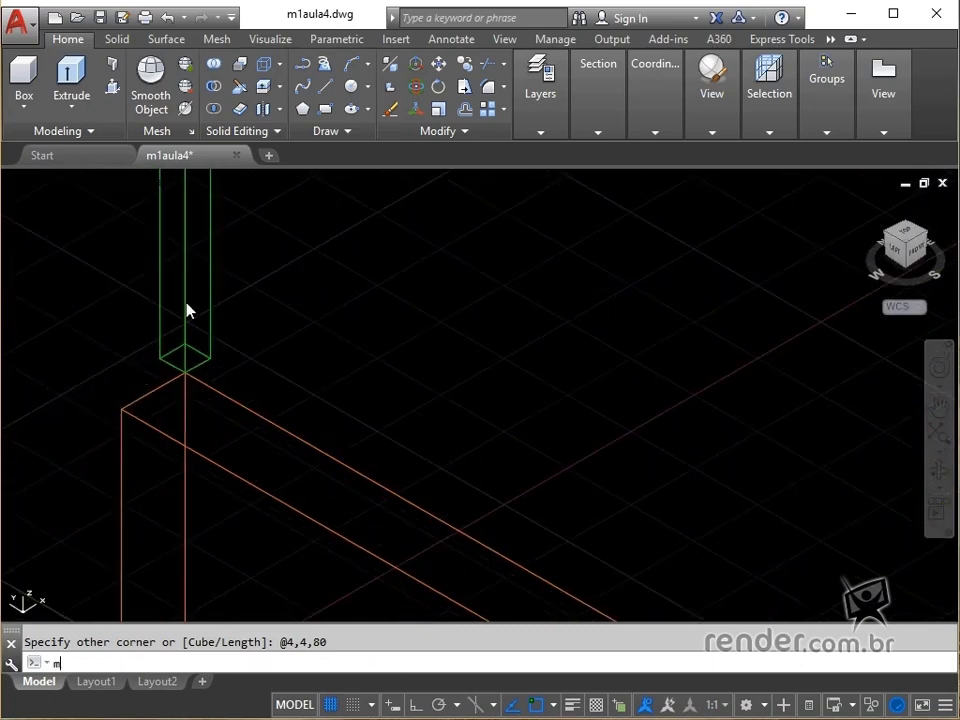
Move the post by its base corner onto the wall's end corner.
text(m)
key(Return)
click(259, 265)
click(121, 290)
key(Return)
scroll(112, 355, up, 1)
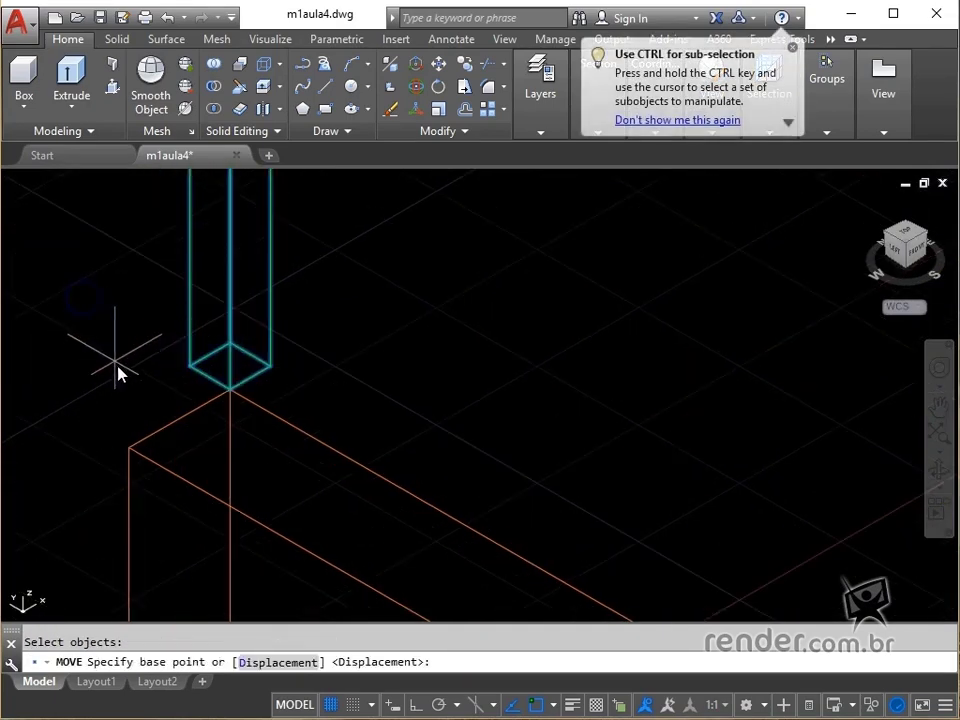
click(209, 358)
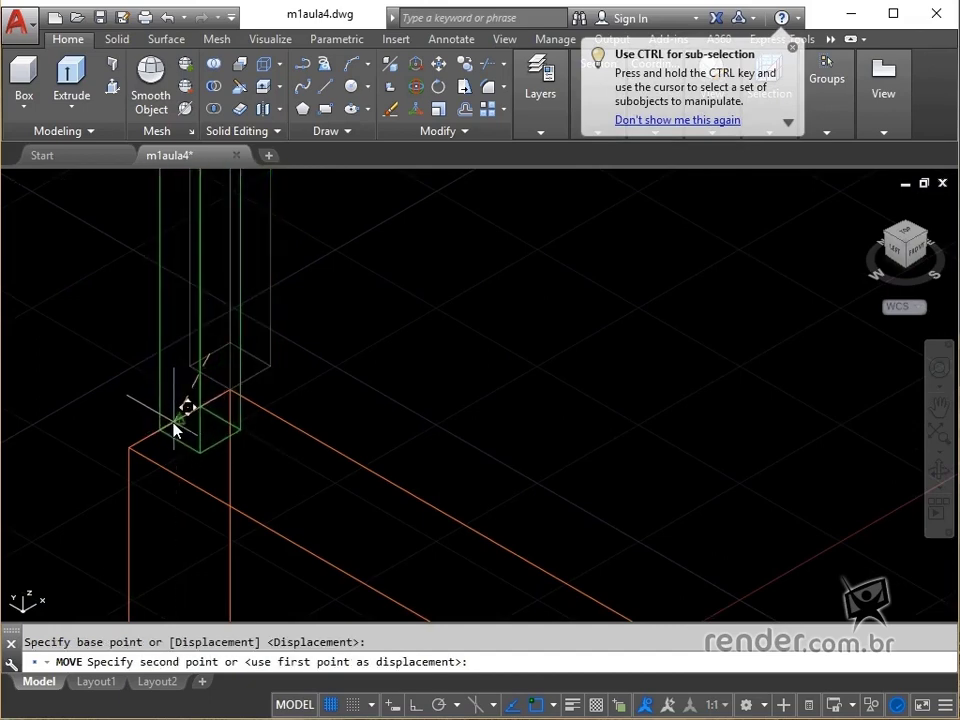
click(173, 425)
scroll(279, 385, down, 2)
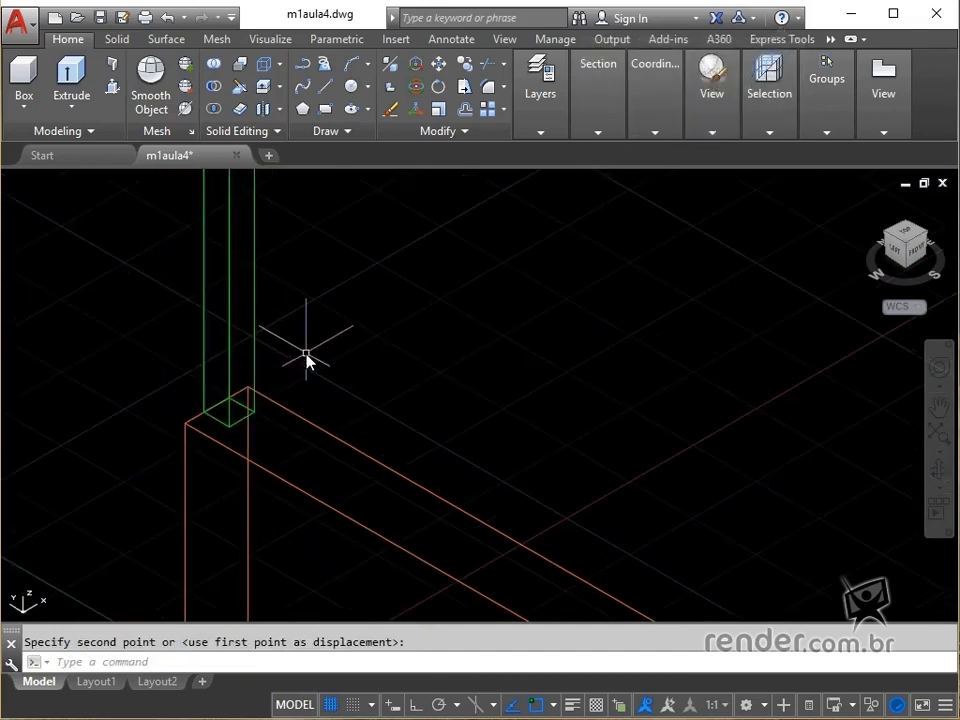
scroll(309, 360, down, 1)
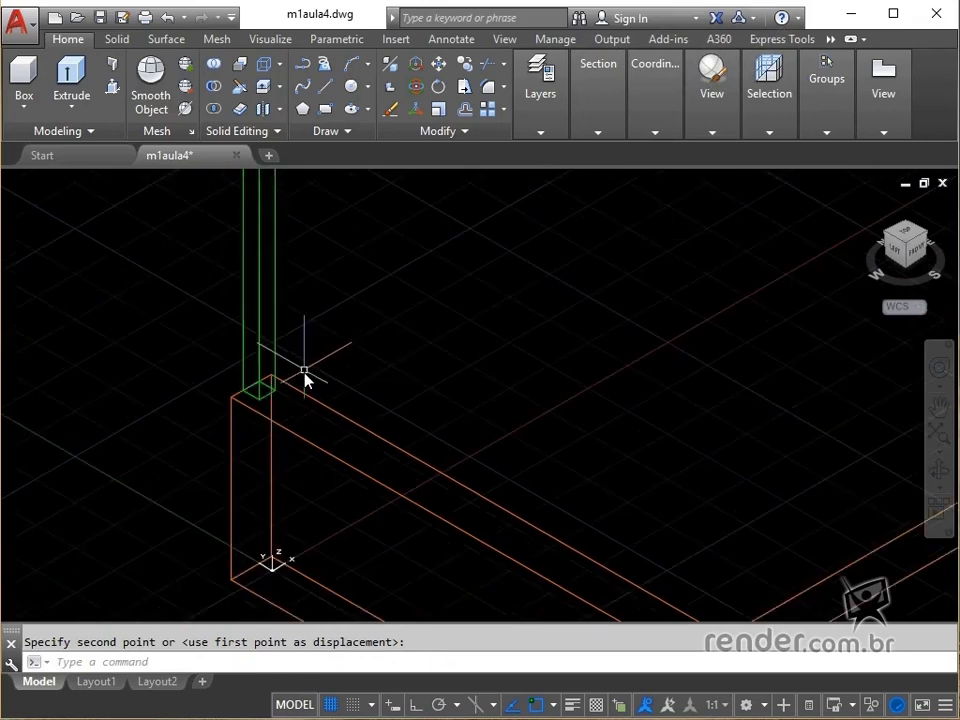
middle_drag(304, 379, 250, 527)
mouse_move(317, 398)
middle_down()
mouse_move(277, 466)
mouse_move(317, 546)
middle_up()
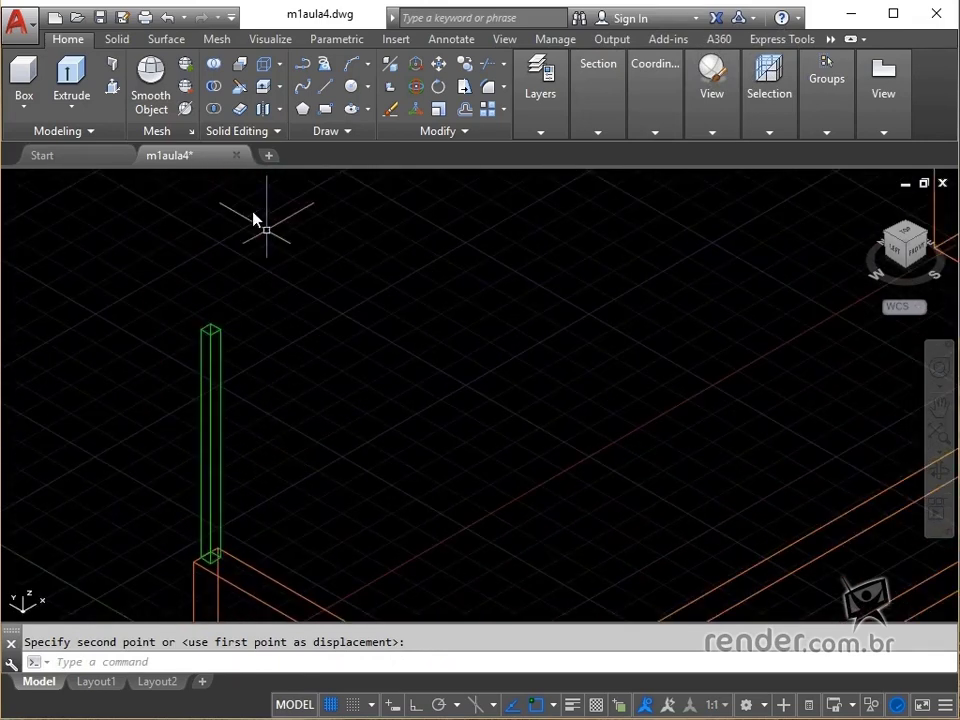
click(24, 104)
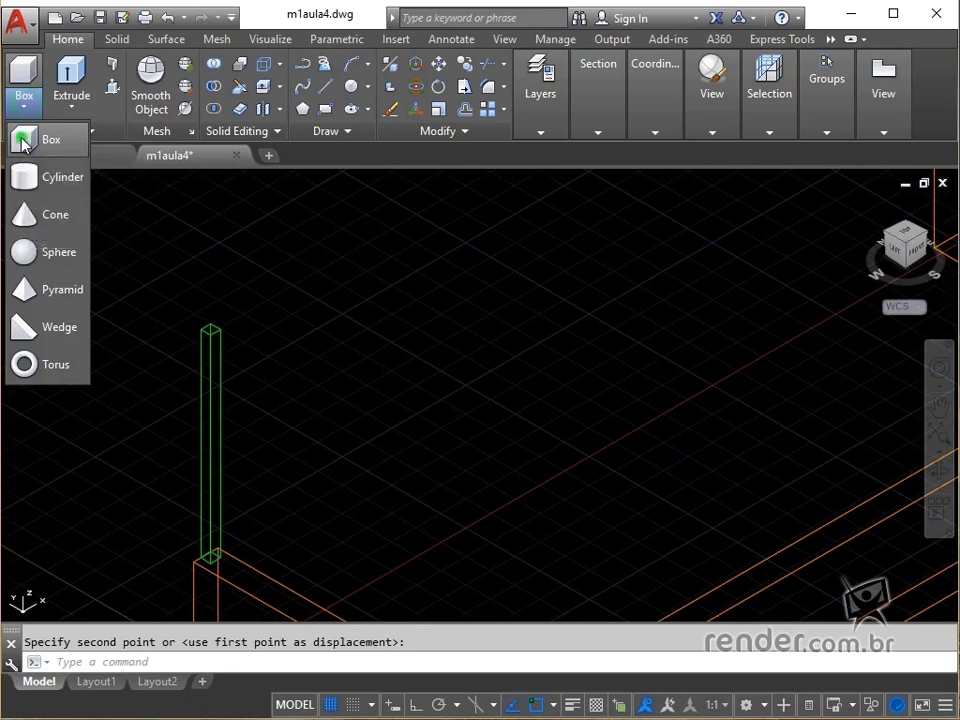
Draw a 2×114.5×60 panel box from the post's top corner and zoom onto it.
click(24, 145)
click(221, 328)
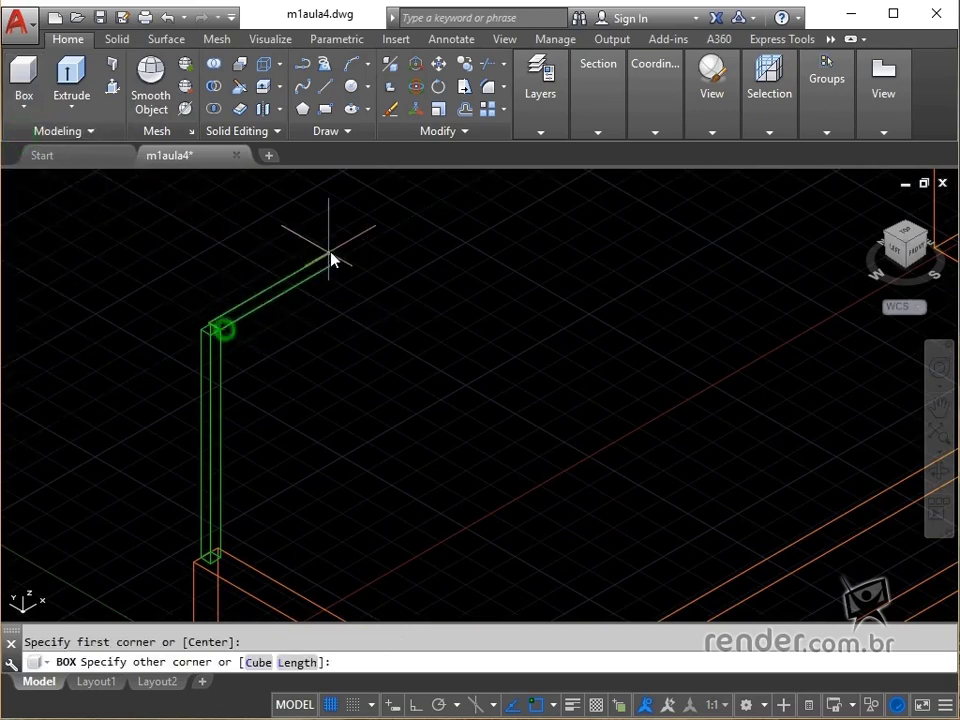
text(@)
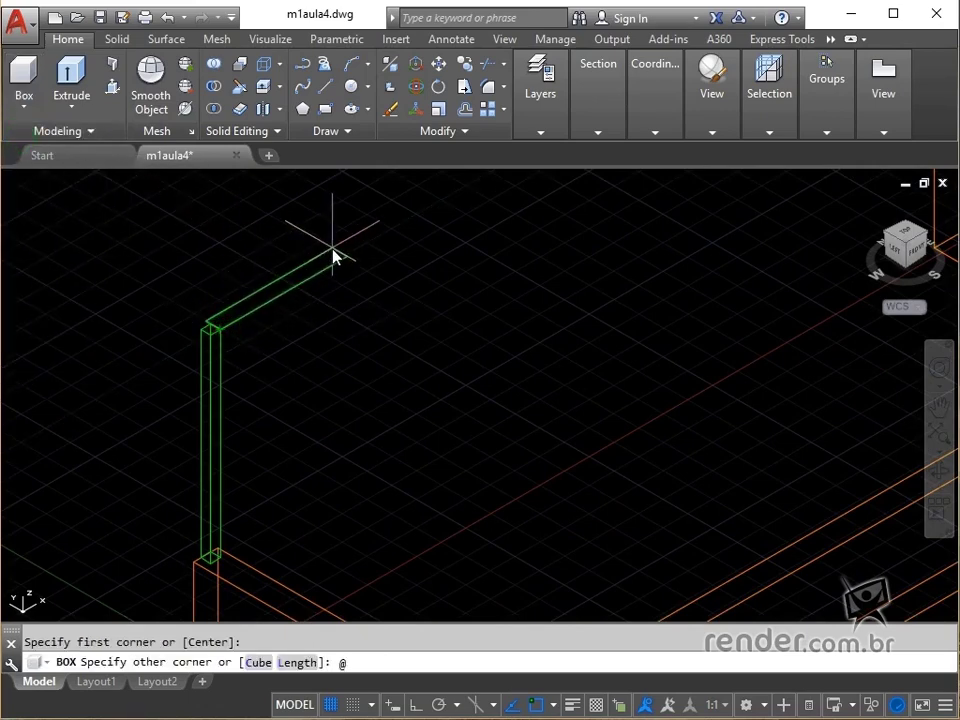
text(2,114.)
text(5,60)
key(Return)
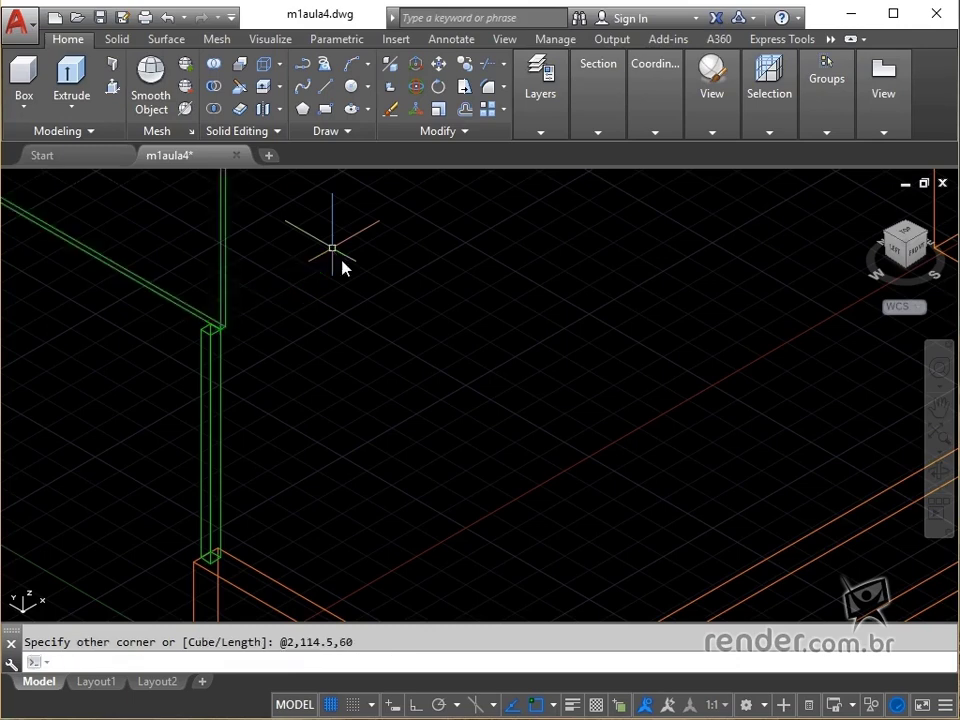
scroll(343, 268, down, 3)
middle_drag(268, 257, 294, 336)
scroll(246, 253, up, 2)
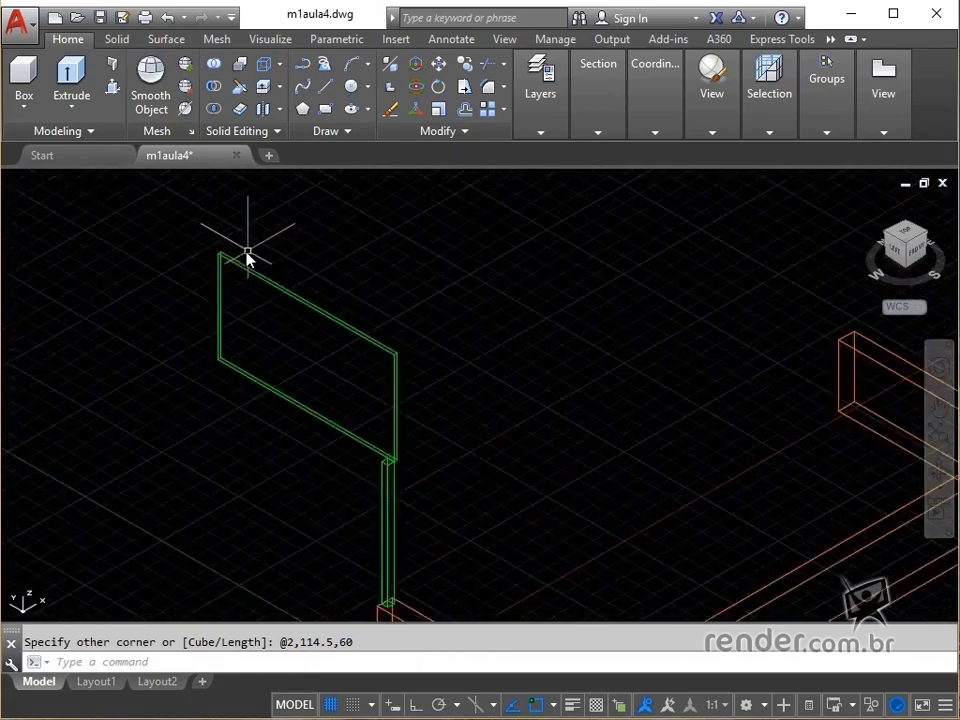
scroll(221, 257, up, 5)
scroll(221, 262, up, 4)
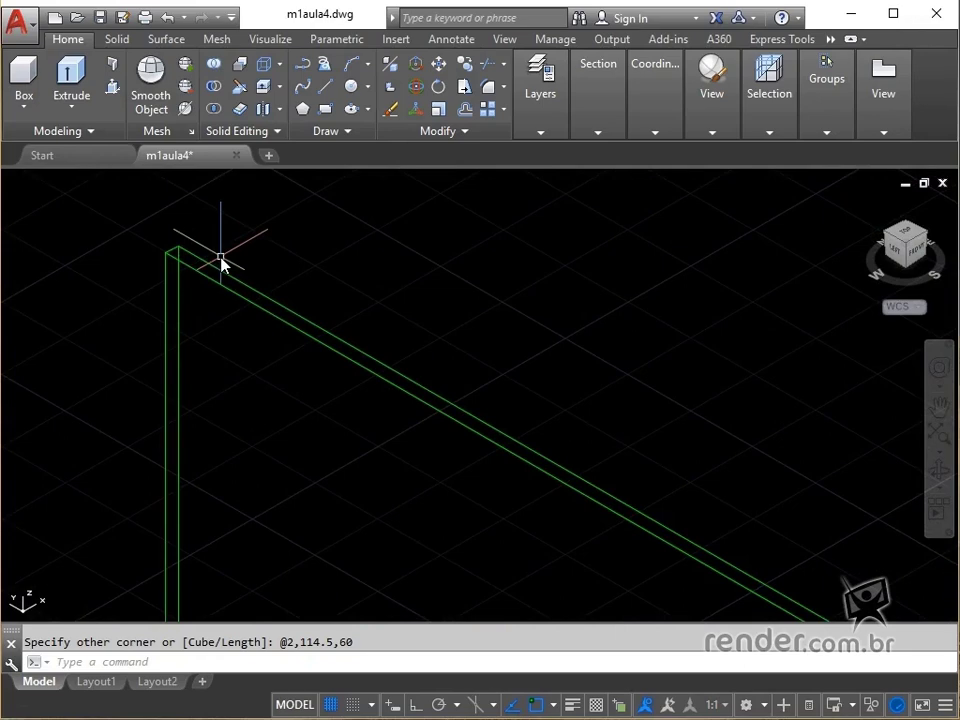
Select the panel box for moving, using its top corner as base point.
text(m)
key(Return)
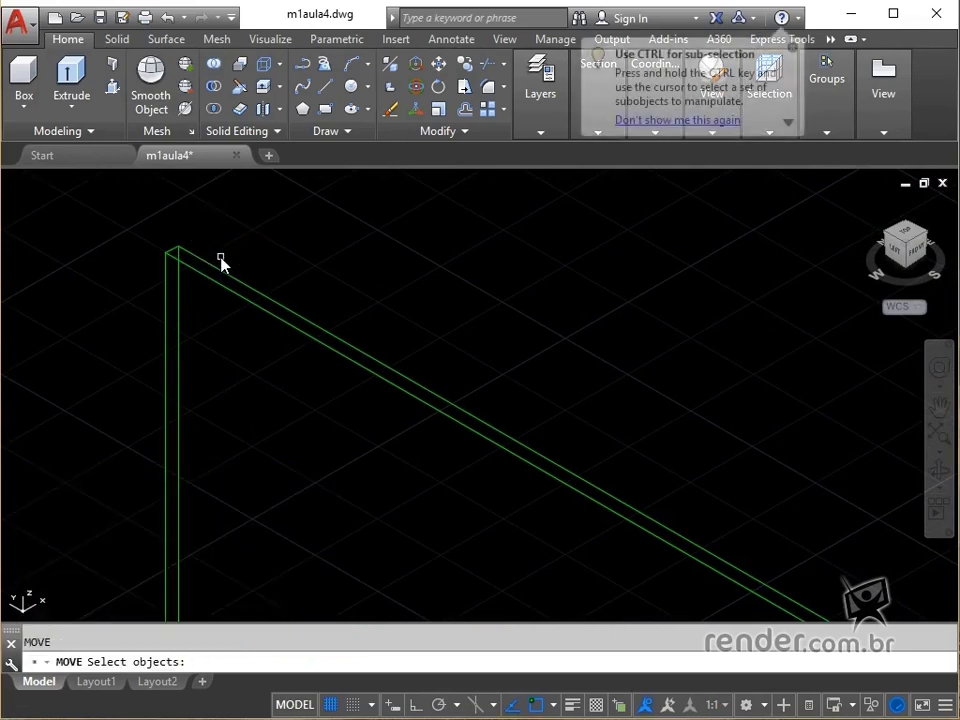
click(229, 256)
click(175, 290)
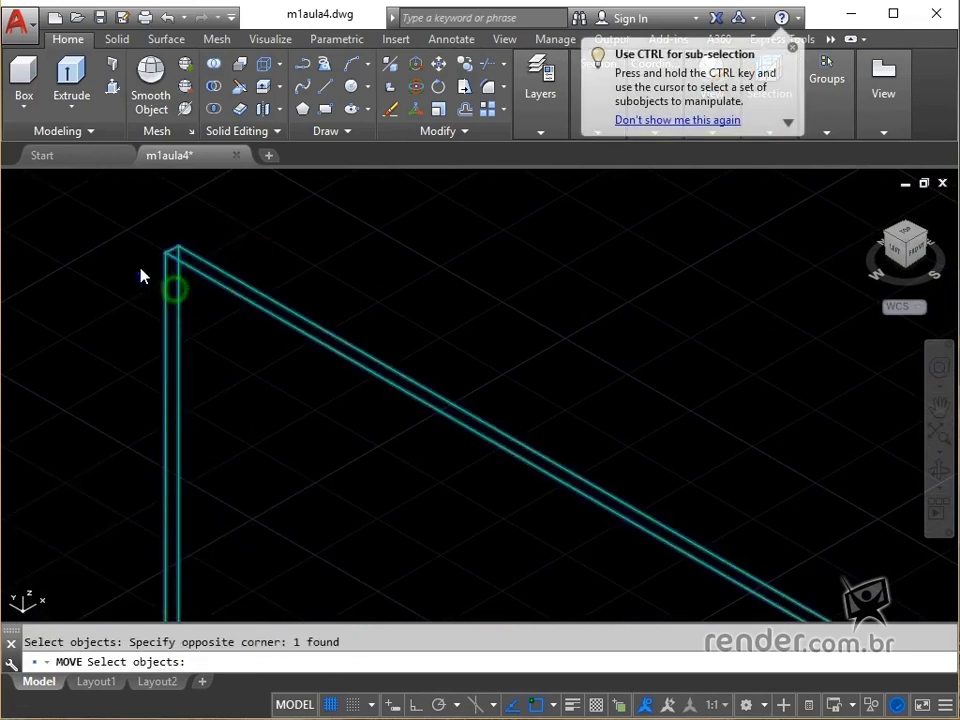
key(Return)
scroll(155, 230, up, 4)
click(197, 313)
scroll(287, 364, down, 3)
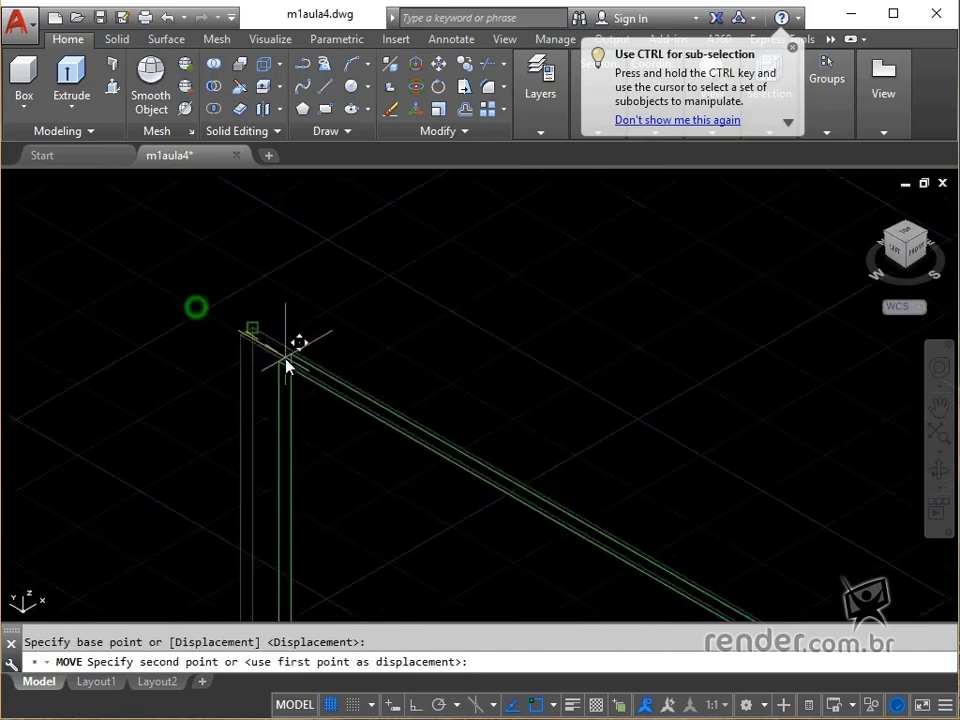
scroll(300, 367, down, 2)
scroll(500, 530, up, 2)
scroll(440, 553, up, 2)
scroll(444, 561, up, 2)
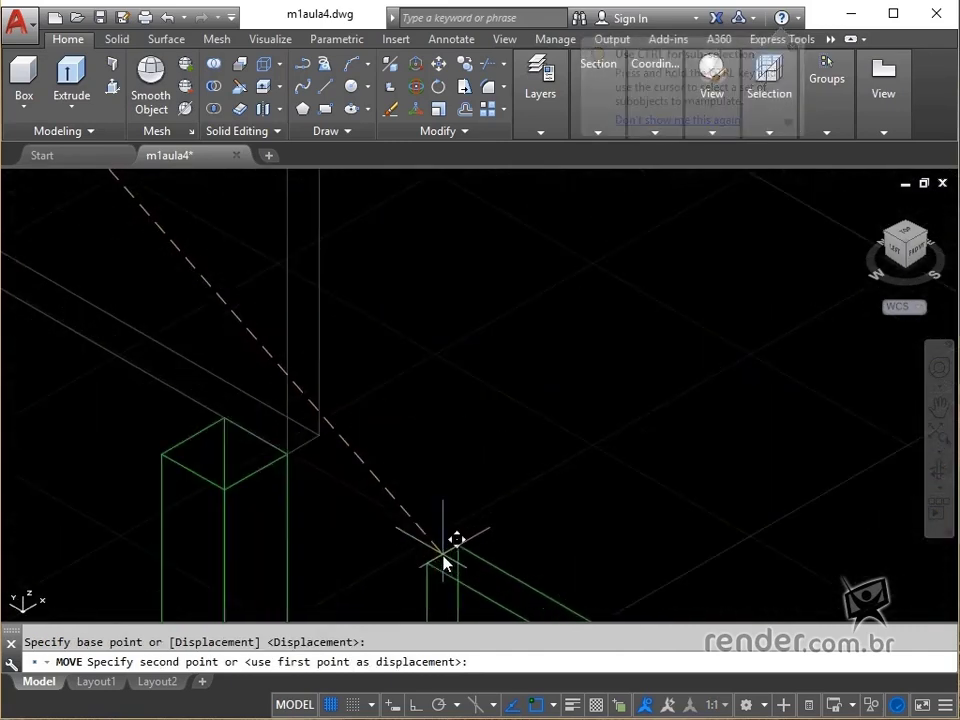
Place the panel 10 units below the post's top corner using From and @0,0,-10.
shift+right_click(411, 342)
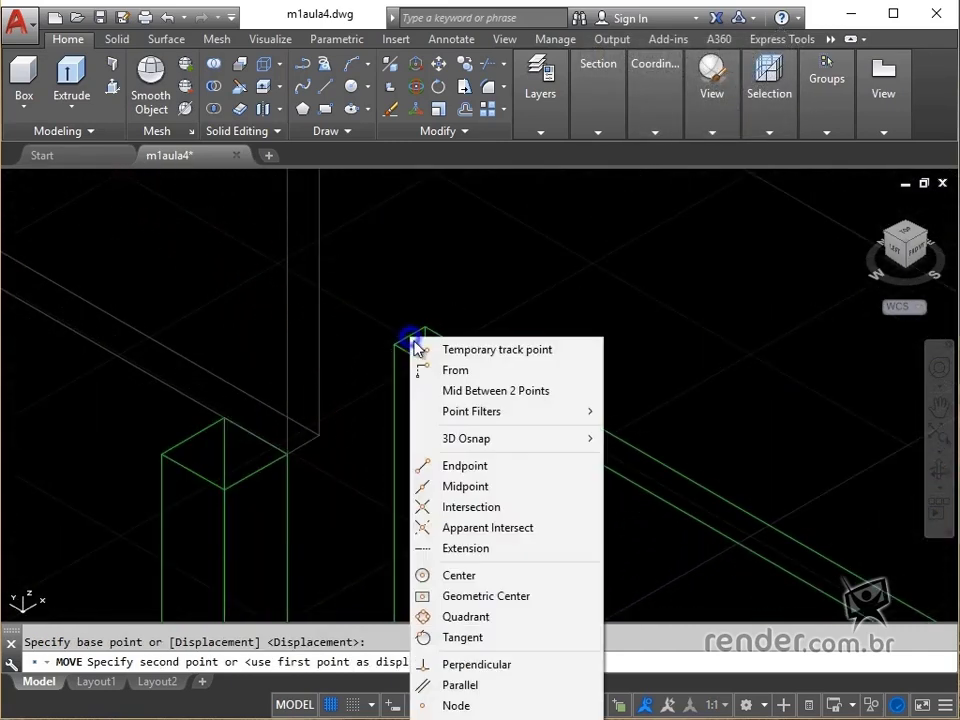
click(447, 372)
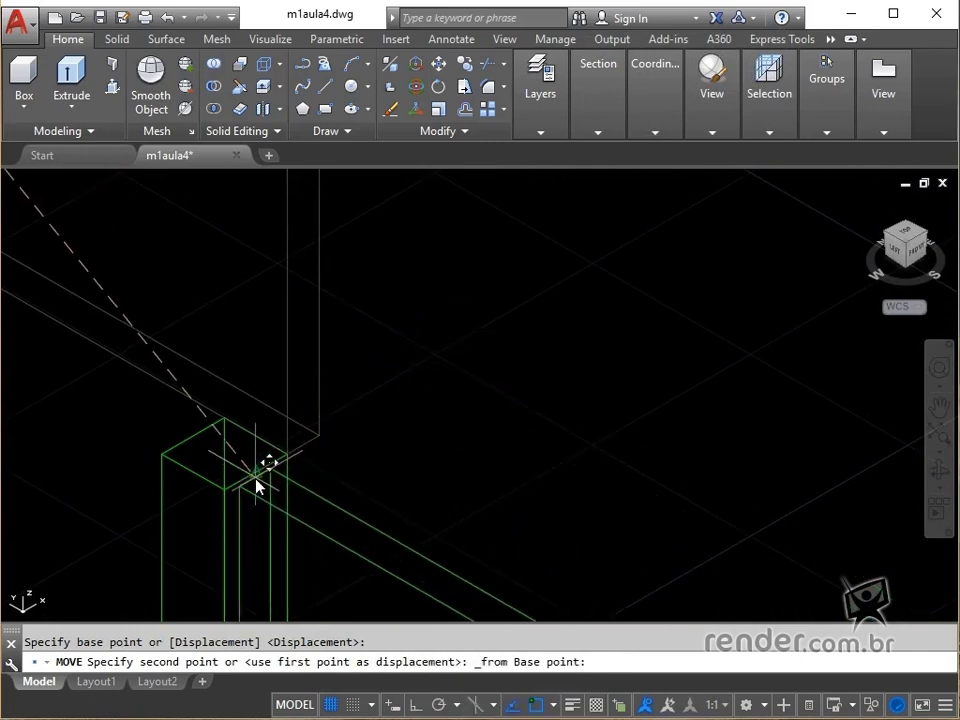
click(258, 477)
text(@)
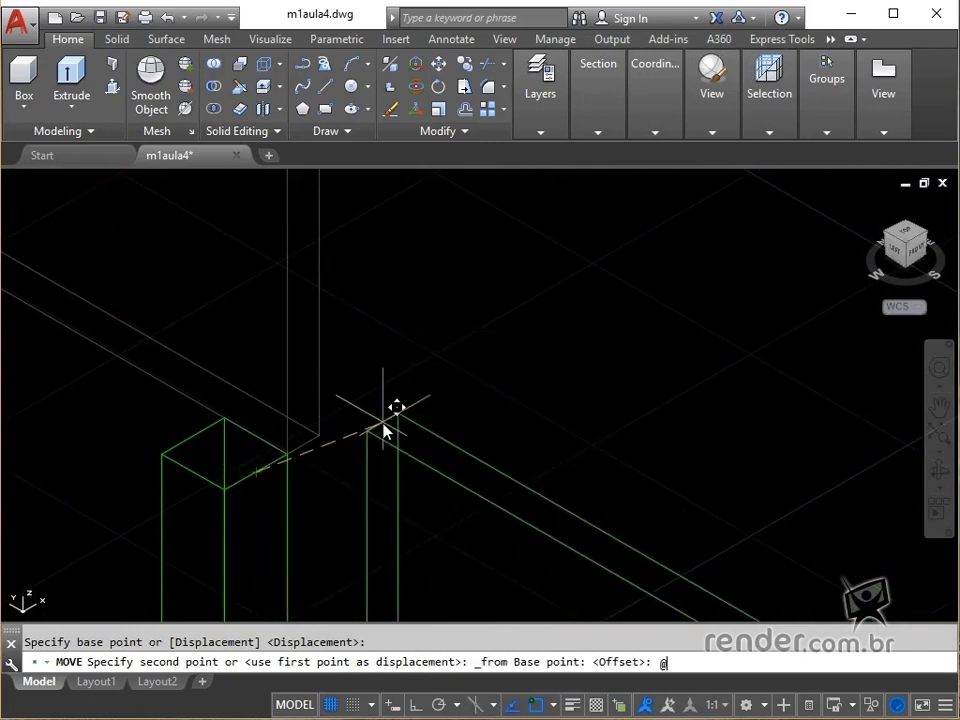
text(0,0,)
text(-10)
key(Return)
scroll(385, 430, down, 3)
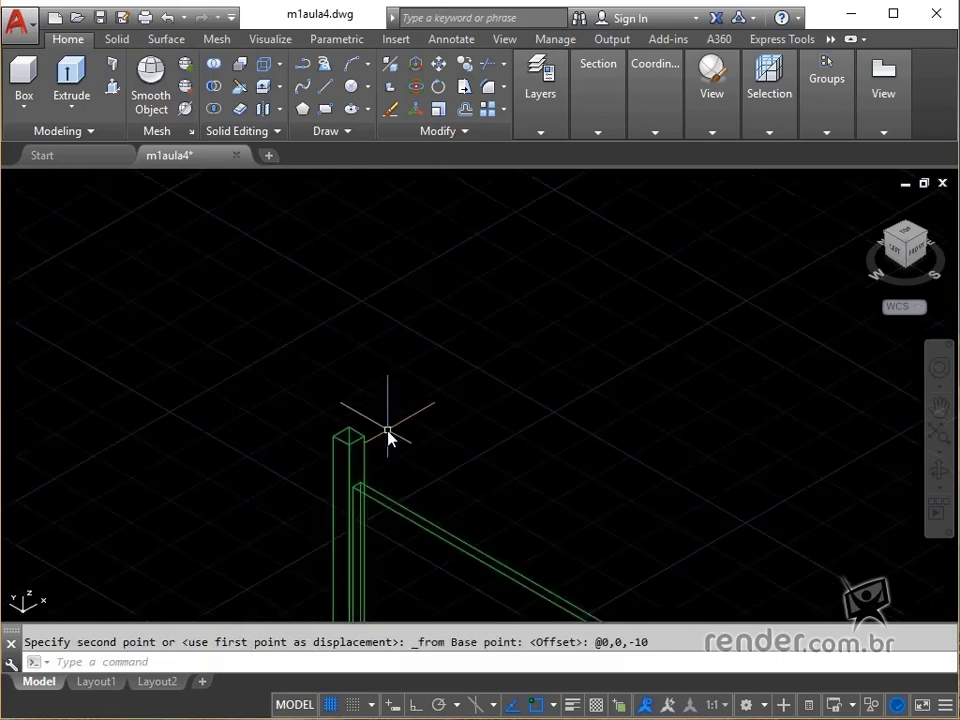
mouse_move(399, 443)
middle_down()
mouse_move(186, 266)
mouse_move(210, 248)
middle_up()
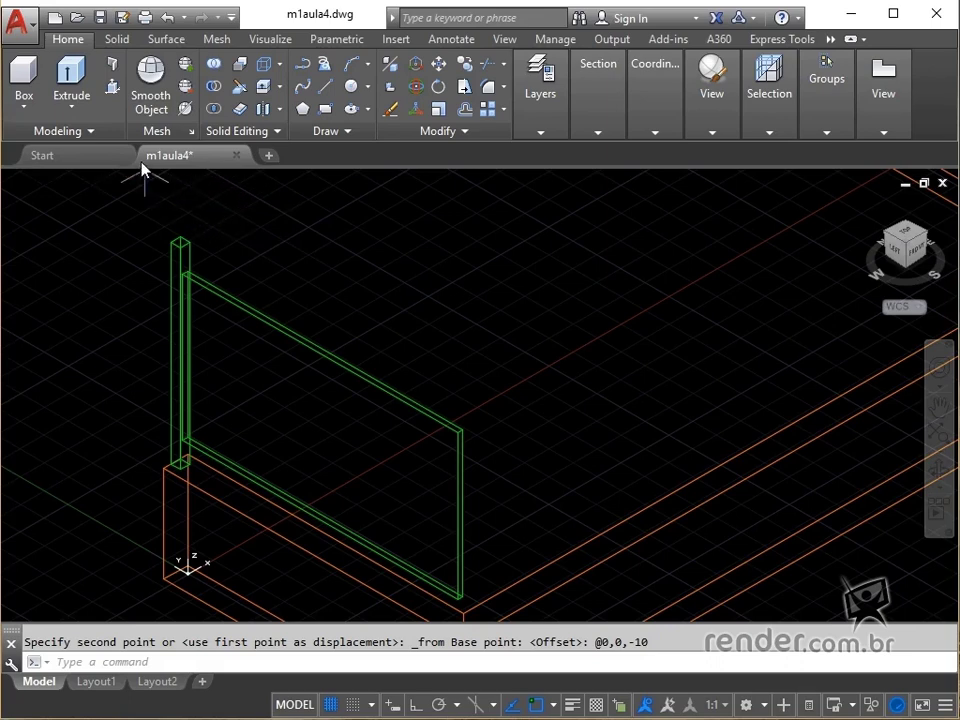
Offset the panel's front-face edges 2 units inward with Offset Edge.
click(116, 38)
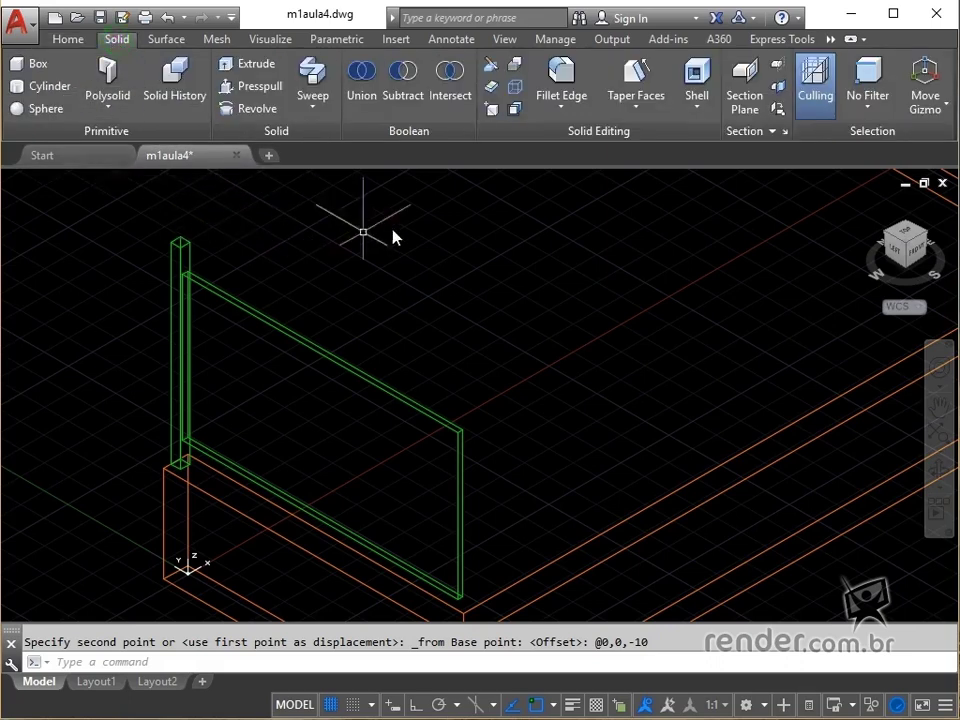
click(514, 110)
click(285, 430)
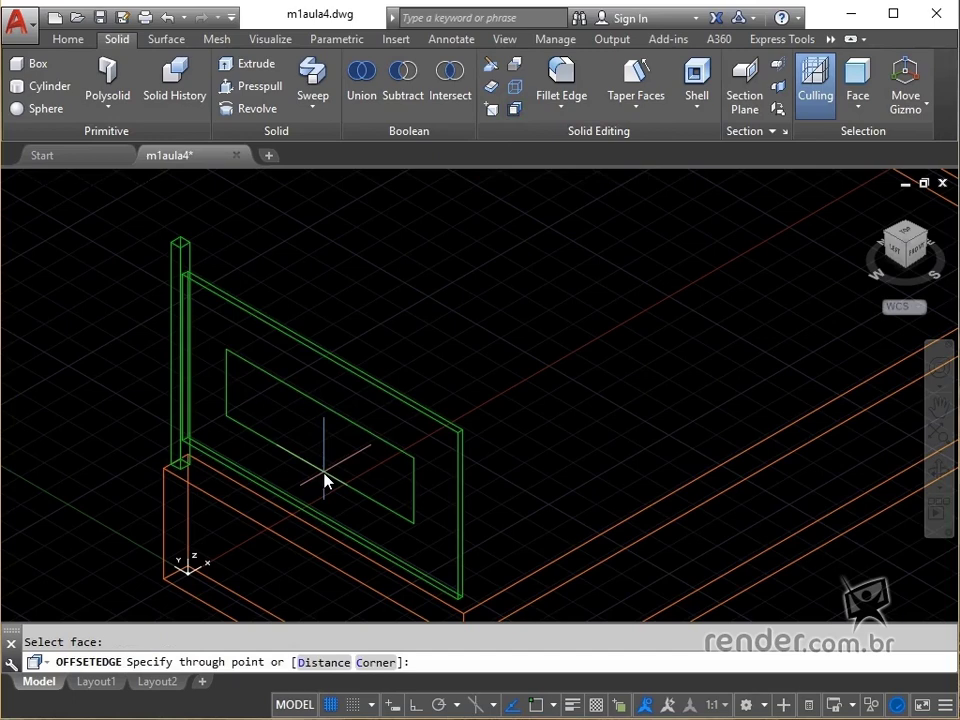
text(d)
key(Return)
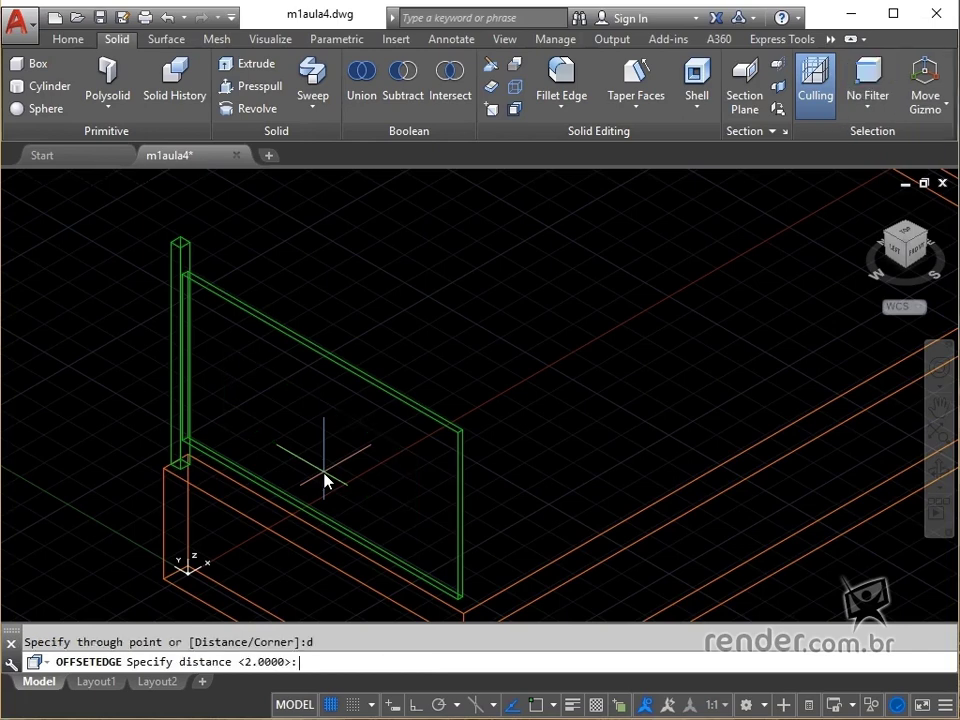
text(2)
key(Return)
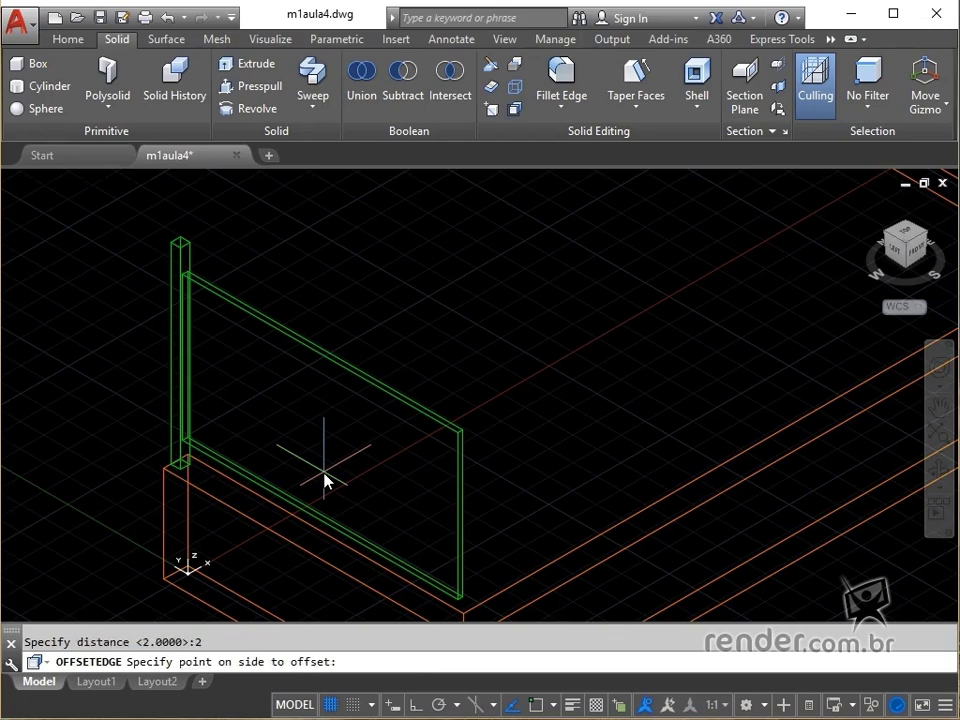
click(340, 453)
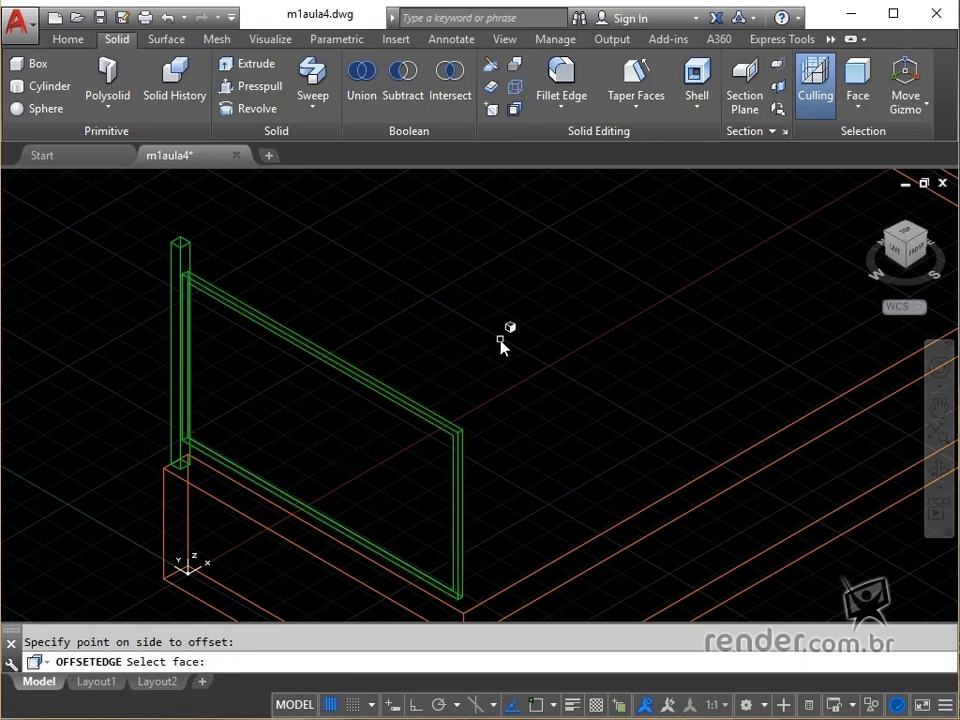
key(Return)
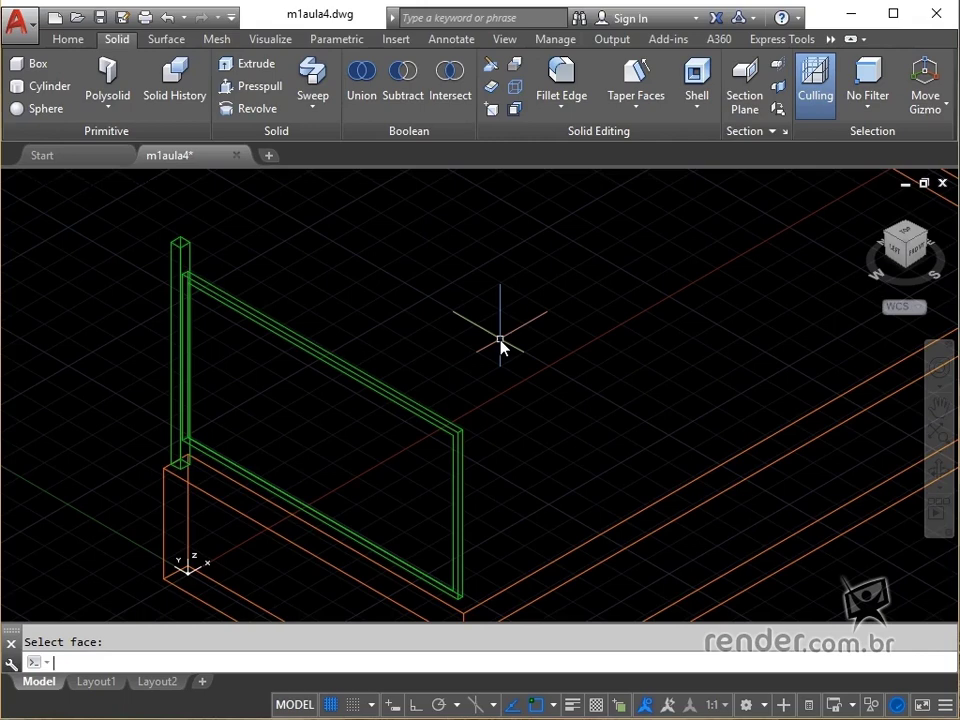
Press-pull the bounded inner area of the panel face to form a frame border.
click(66, 41)
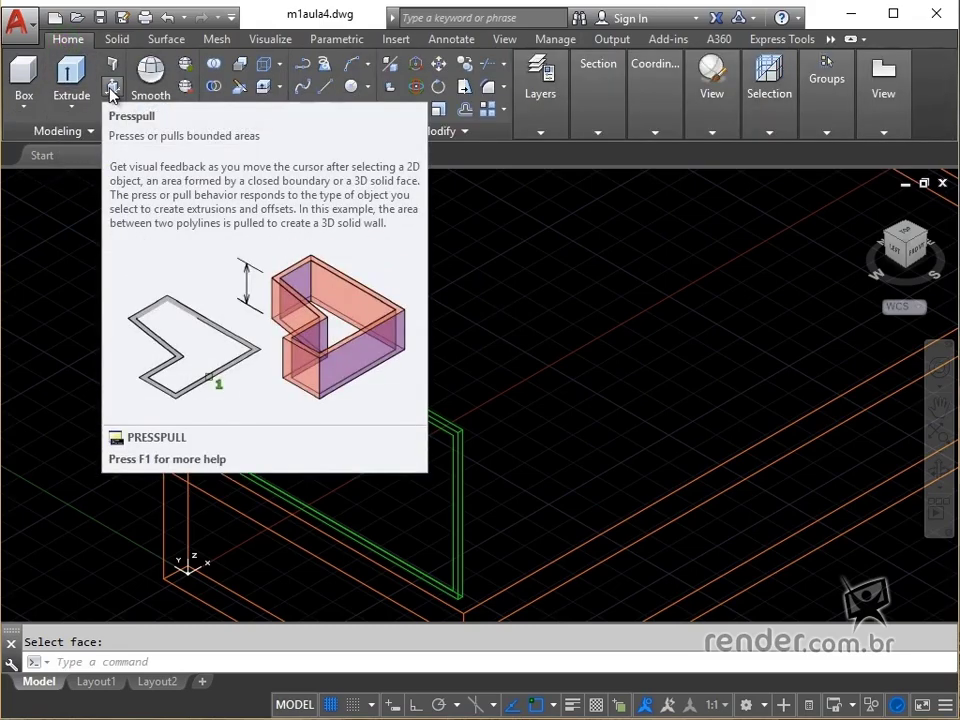
click(112, 93)
click(300, 413)
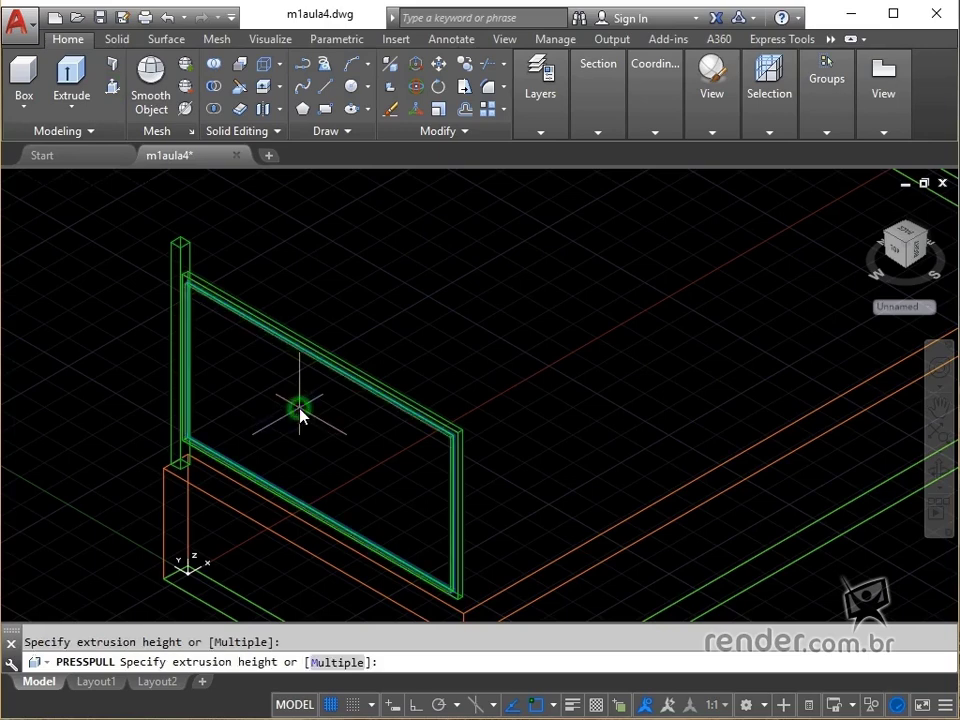
click(563, 312)
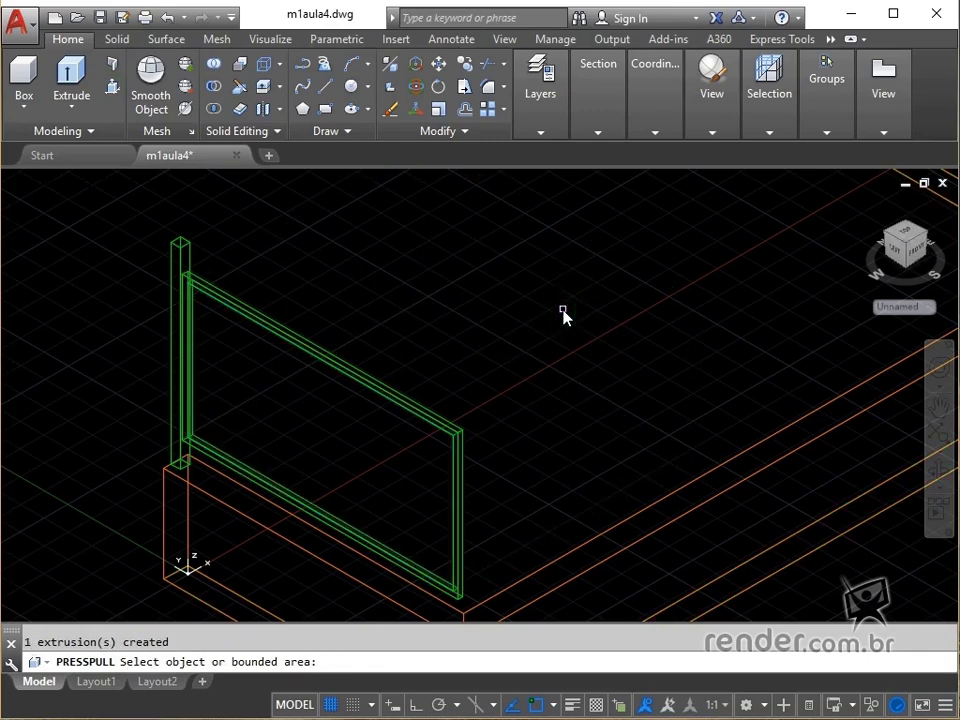
key(Escape)
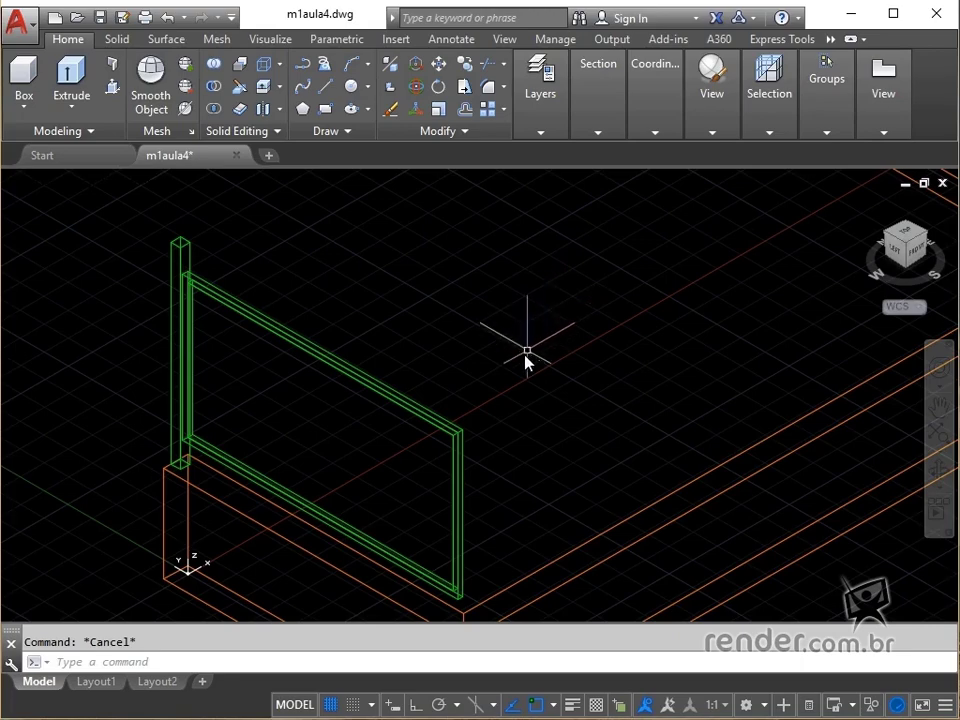
Extrude the most recent profile to a height of 1 to form the glass pane.
scroll(182, 455, up, 4)
scroll(170, 444, up, 1)
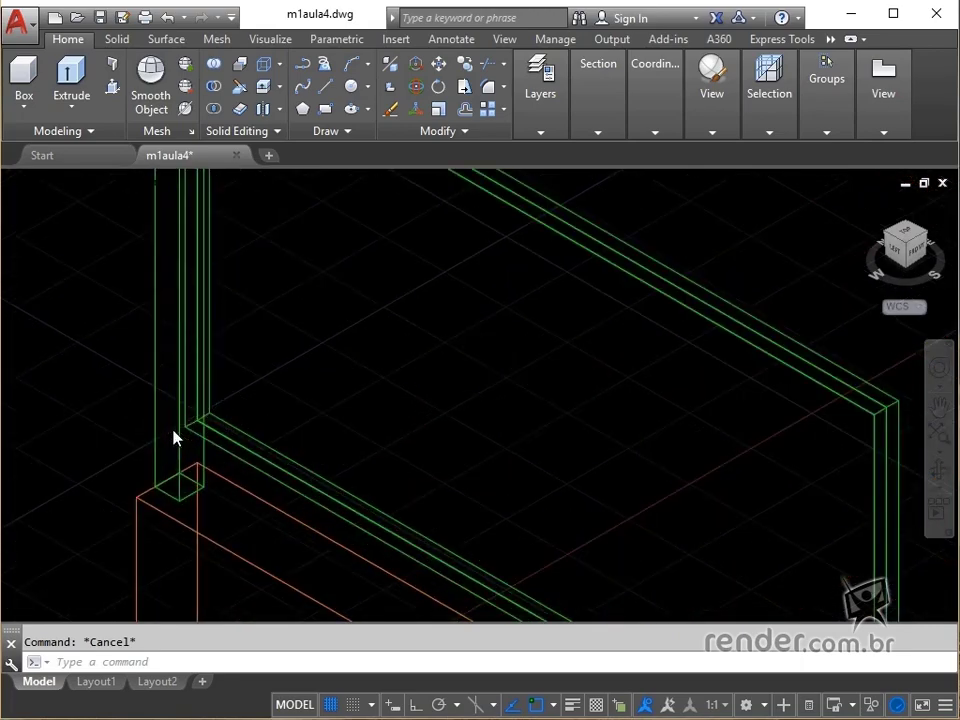
scroll(200, 425, up, 1)
scroll(274, 392, up, 2)
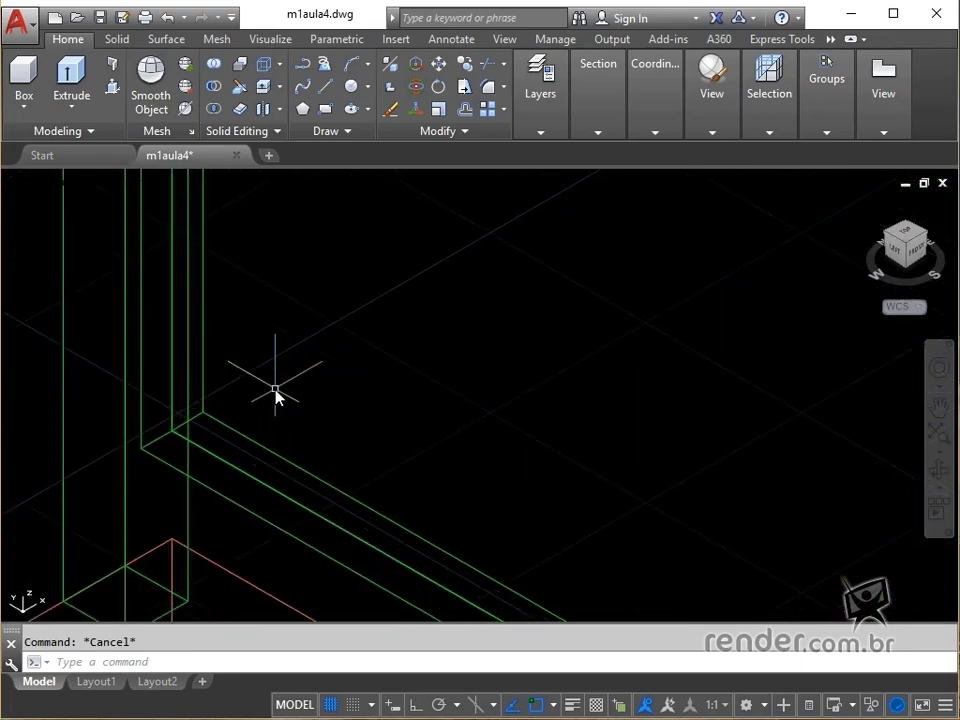
click(58, 108)
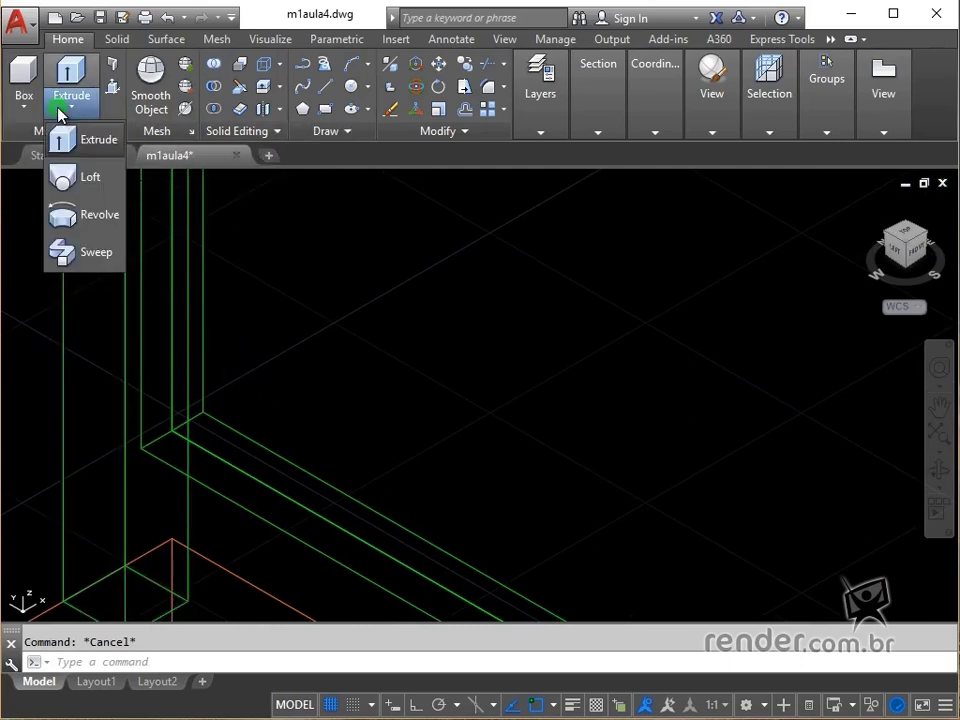
click(85, 140)
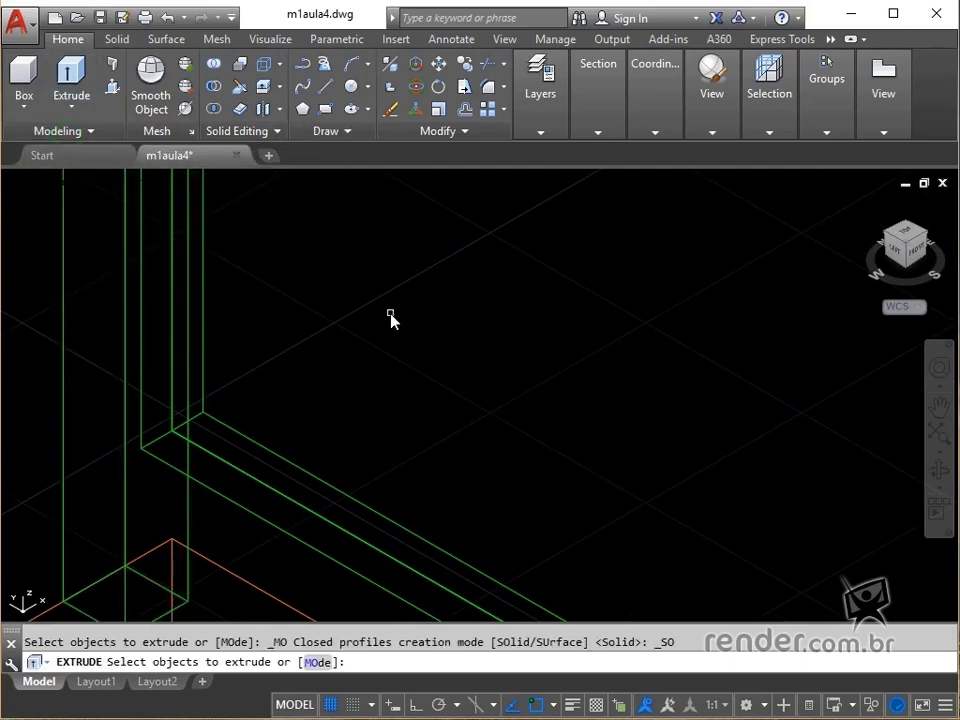
text(1)
key(Return)
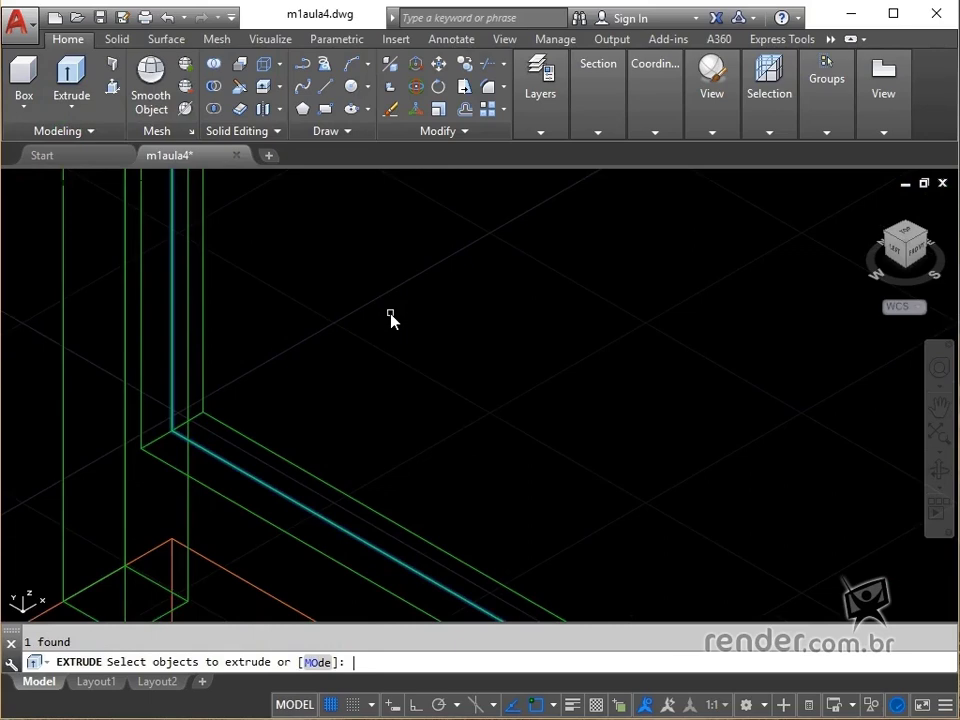
key(Return)
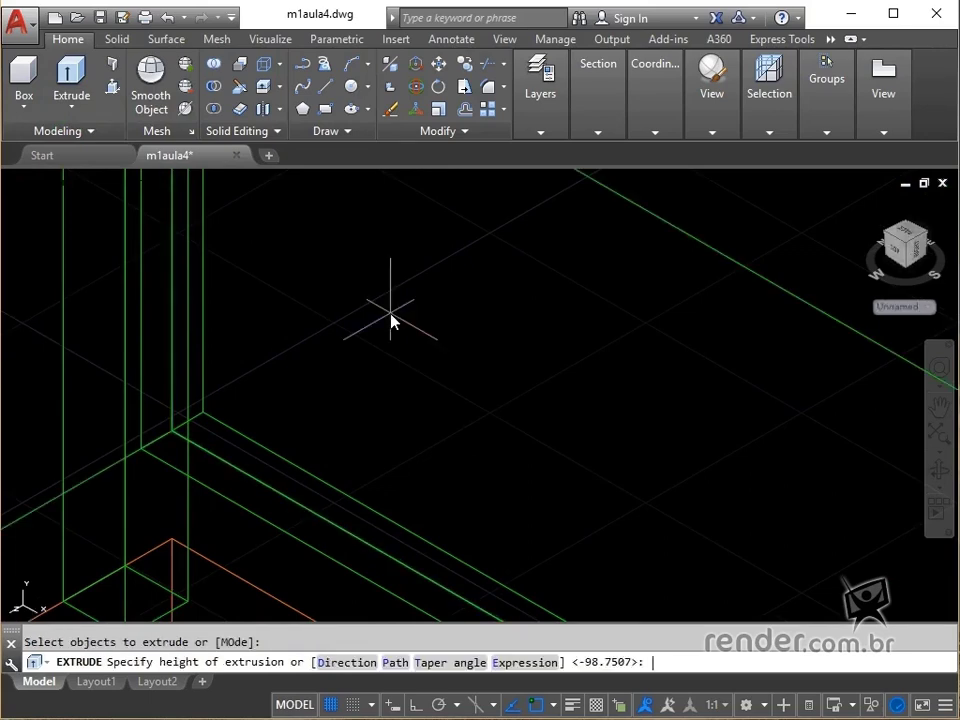
text(1)
key(Return)
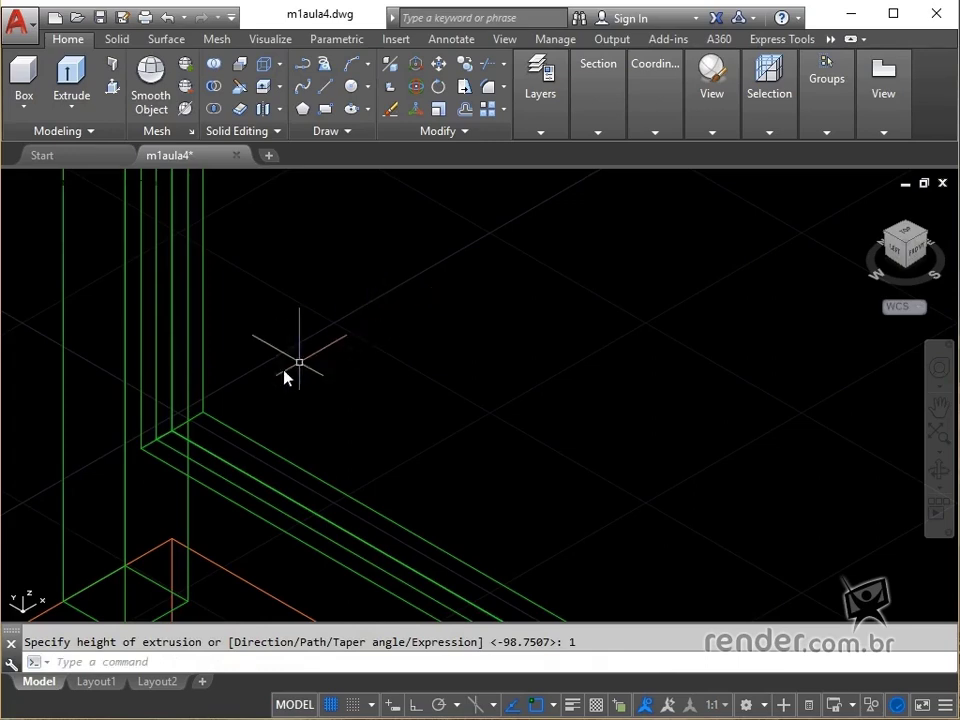
key(Return)
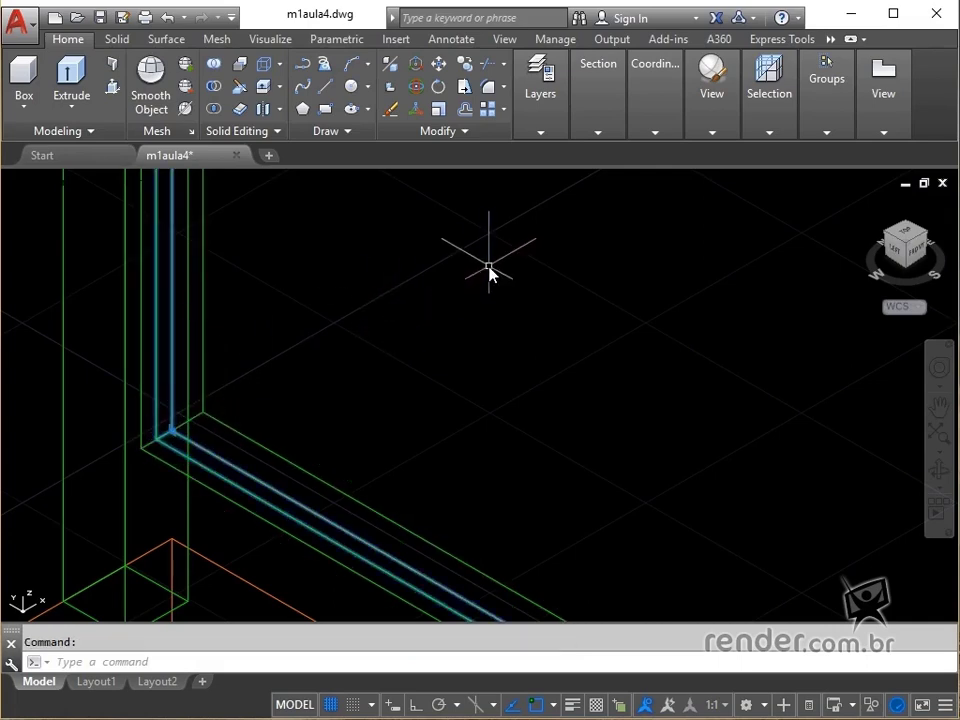
Put the glass pane on the Vidro layer.
click(540, 134)
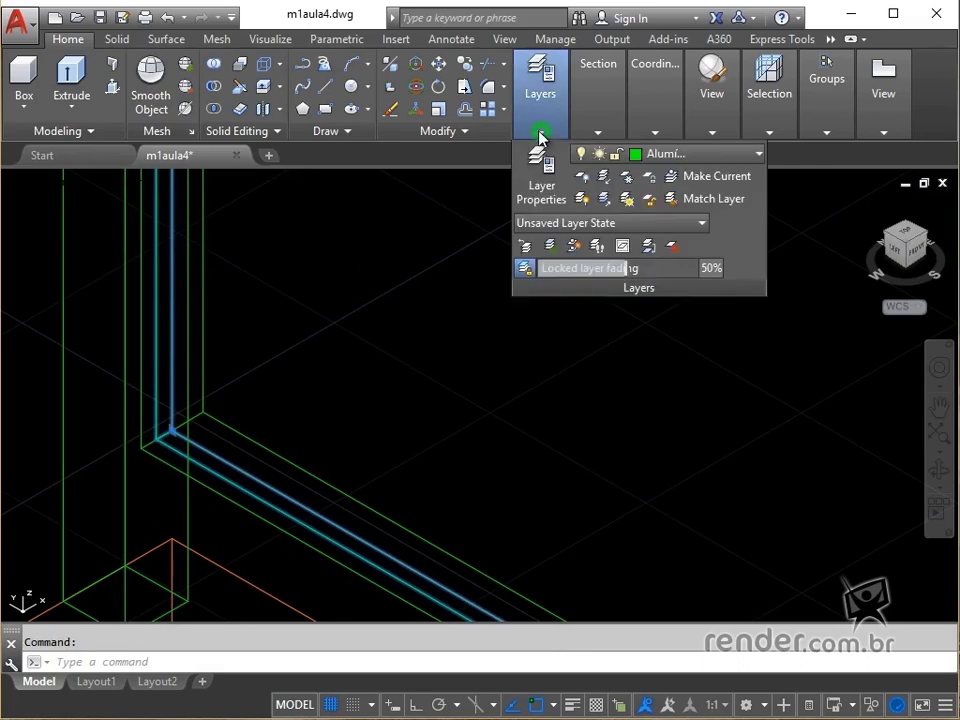
click(715, 160)
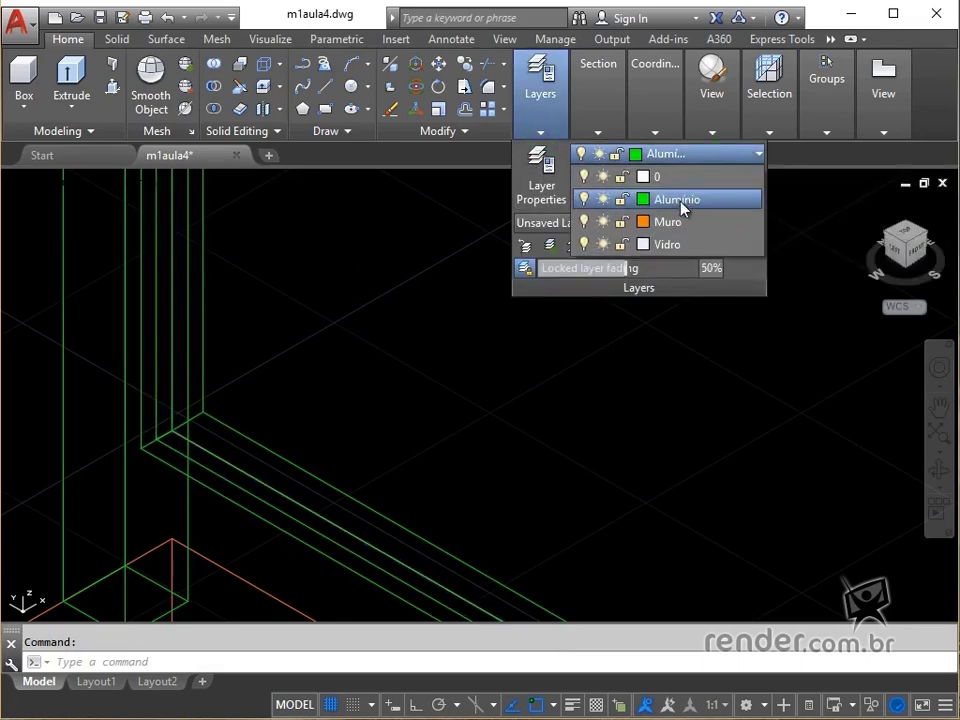
click(672, 245)
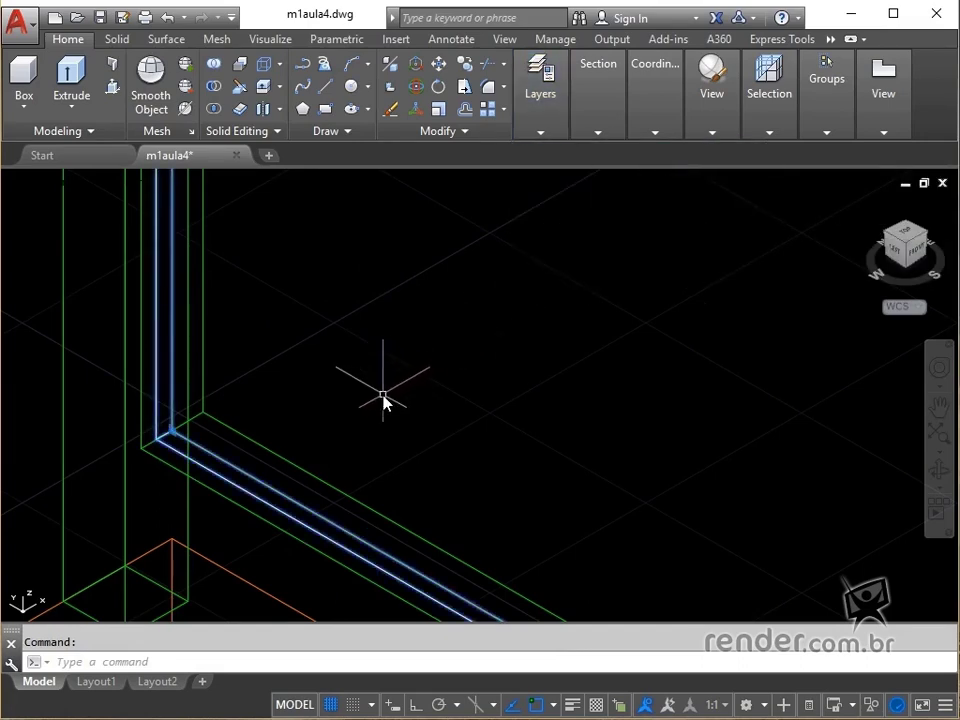
Move the pane from its corner to the frame's midpoint, centring it in the frame depth.
text(m)
key(Return)
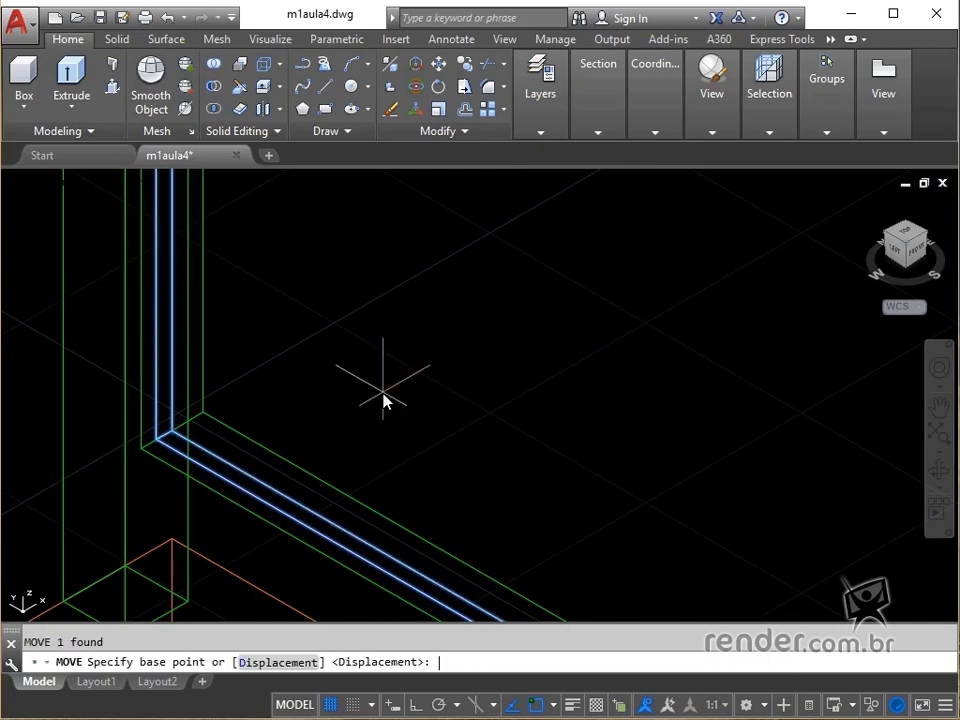
scroll(193, 452, up, 2)
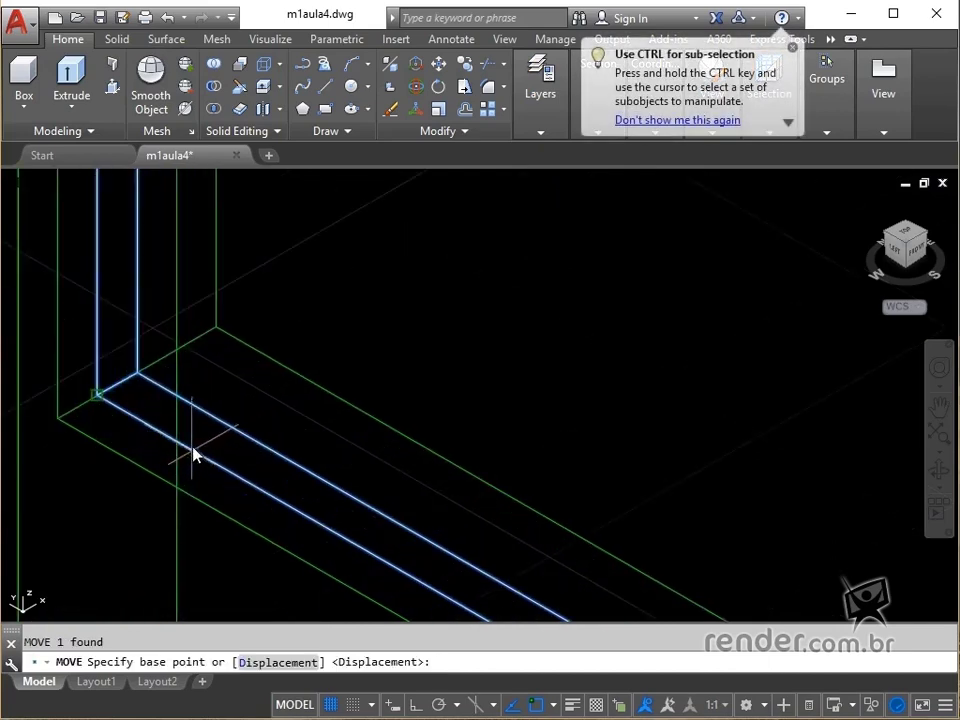
click(114, 386)
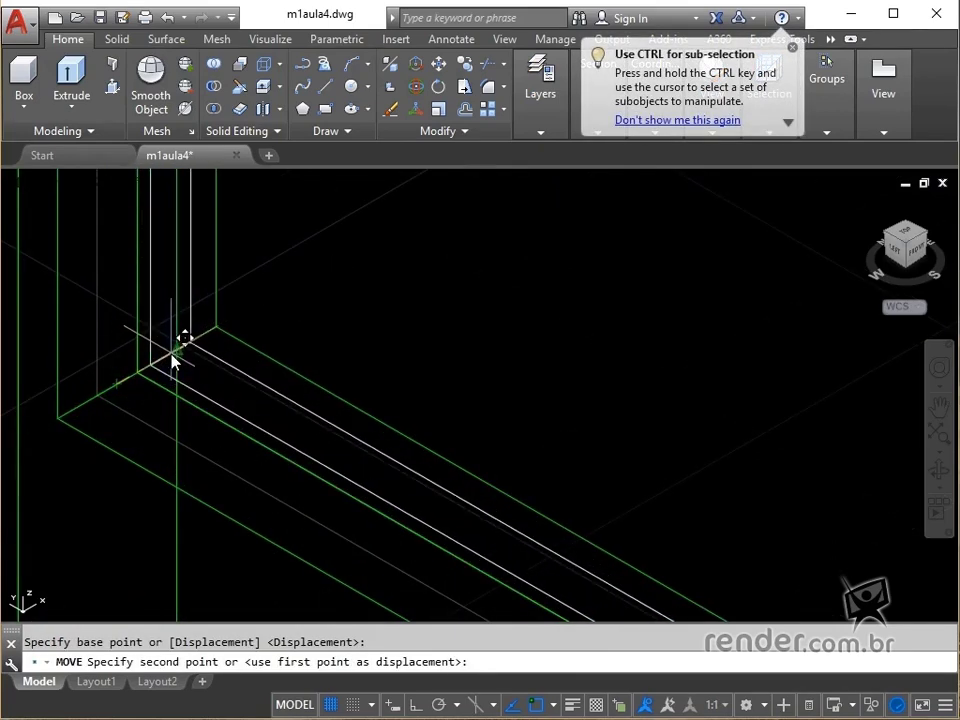
click(171, 360)
scroll(300, 335, down, 1)
scroll(290, 347, down, 2)
scroll(281, 375, down, 2)
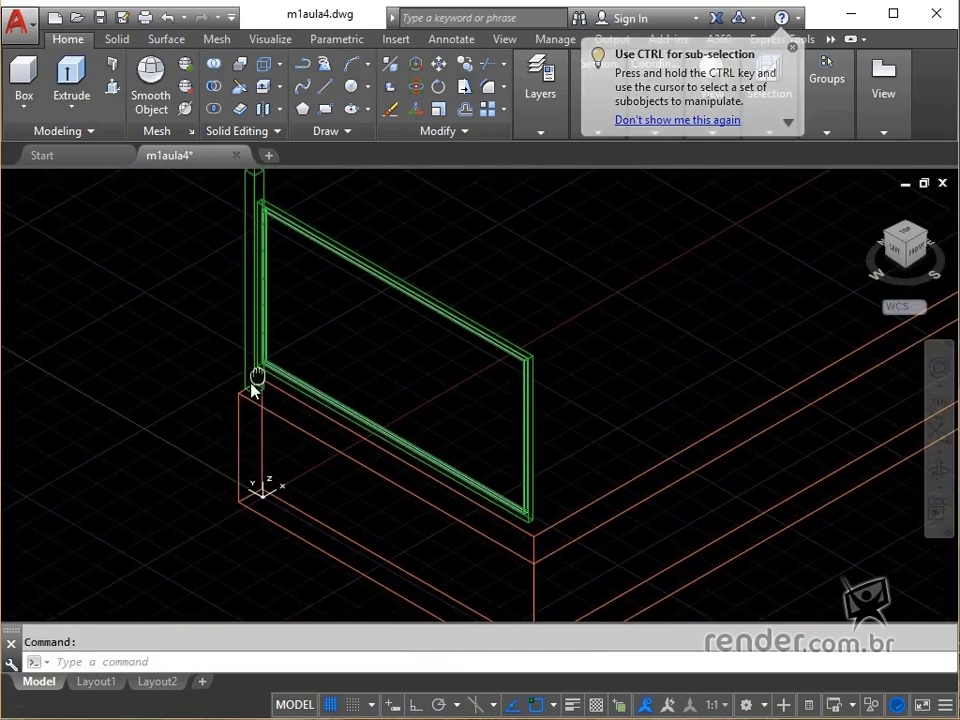
middle_drag(255, 357, 229, 379)
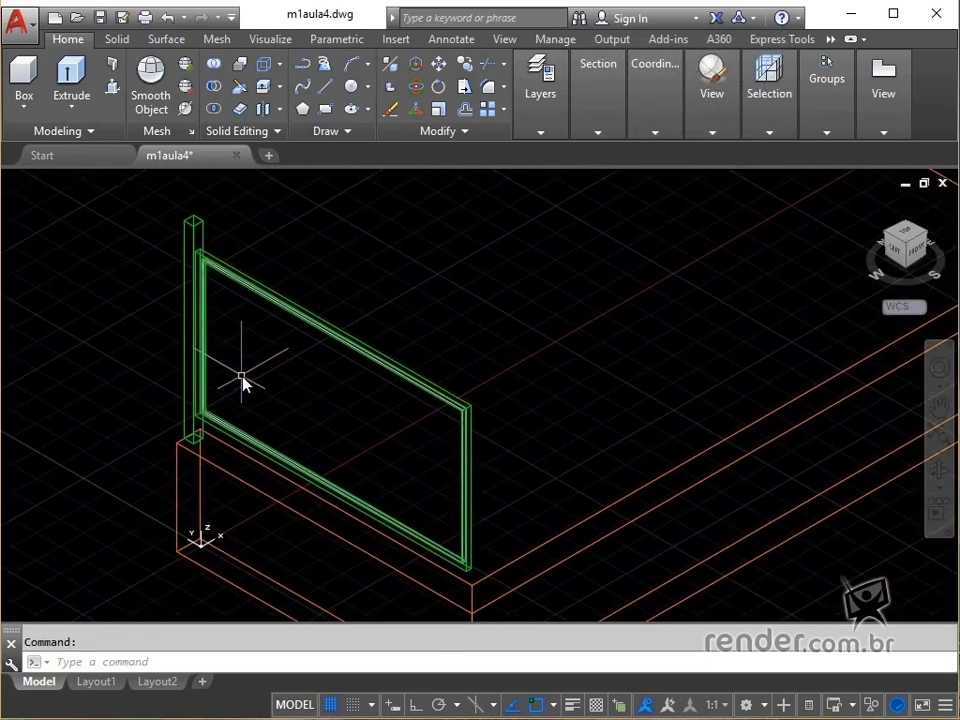
key(Escape)
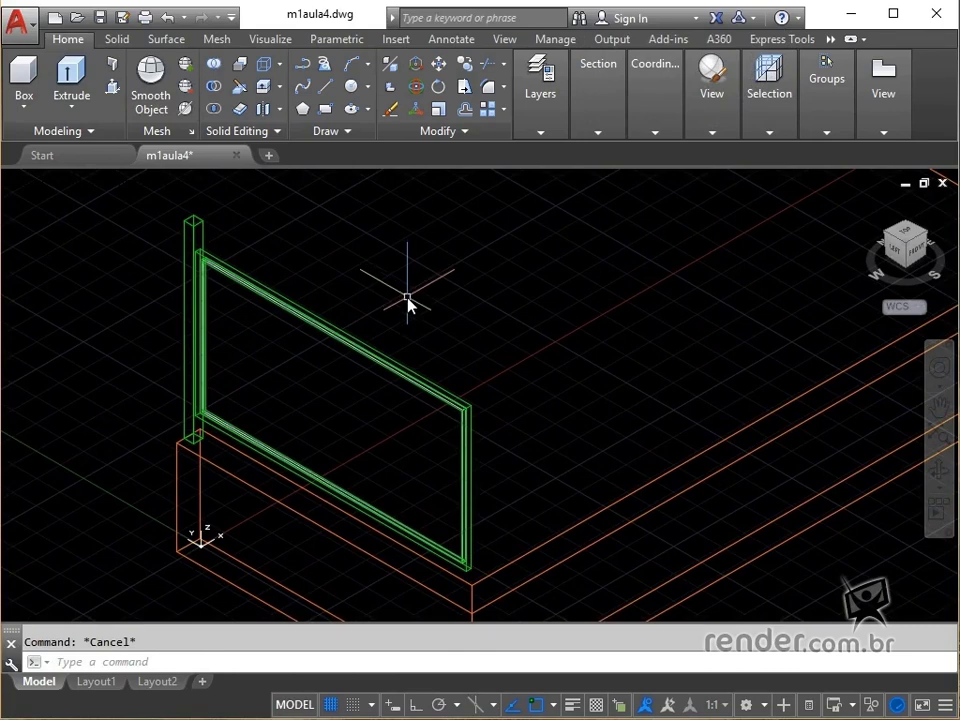
middle_drag(407, 296, 367, 287)
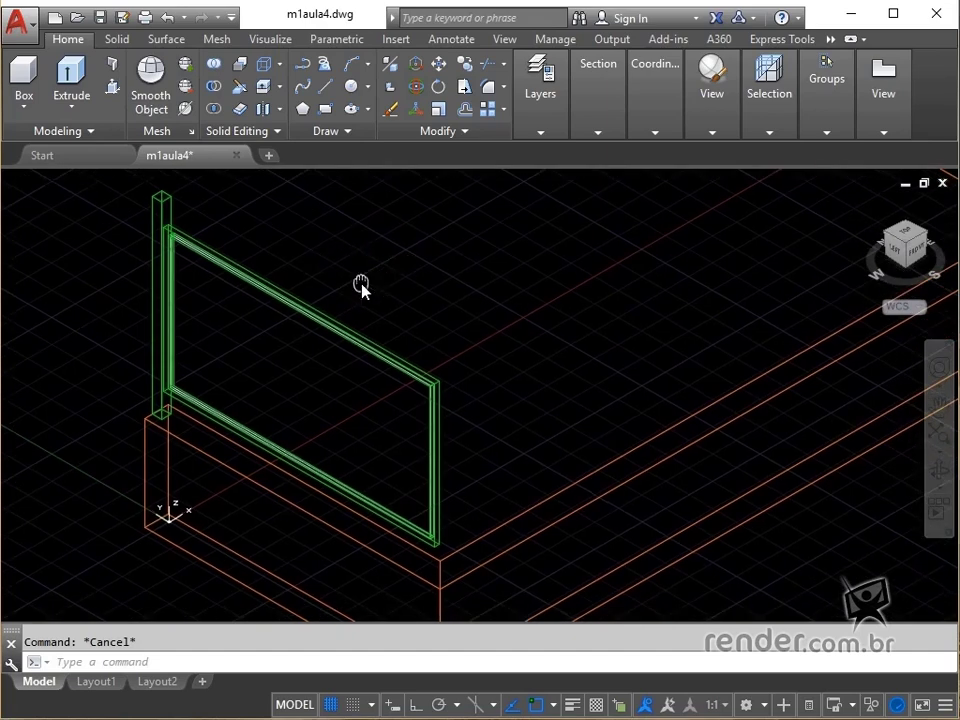
middle_drag(367, 287, 366, 297)
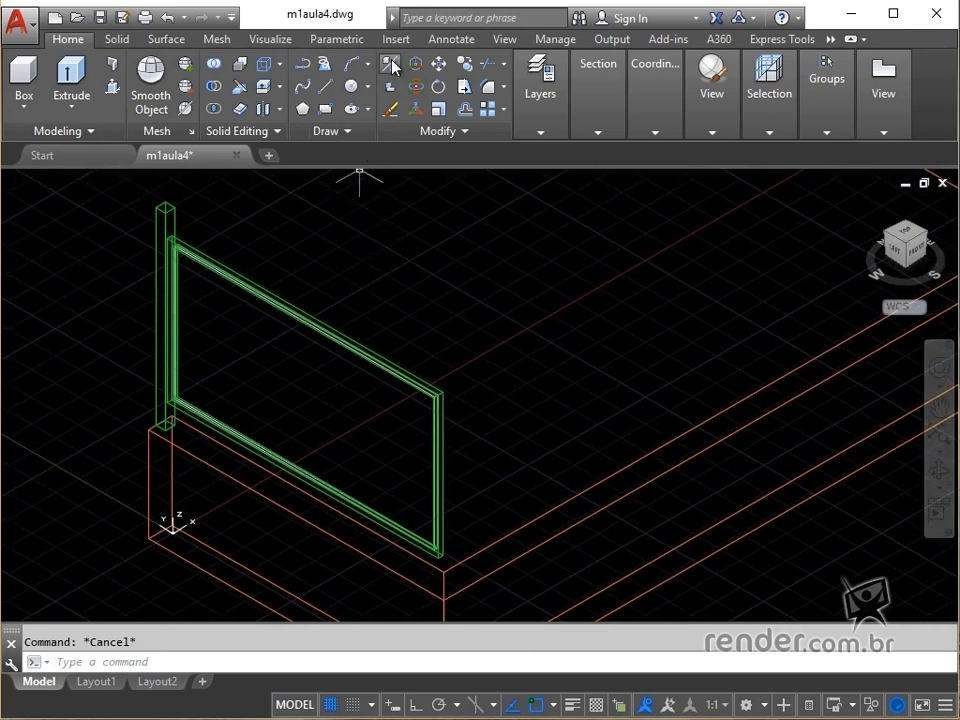
3D-mirror the post across the wall's mid-plane, keeping the original post.
click(393, 66)
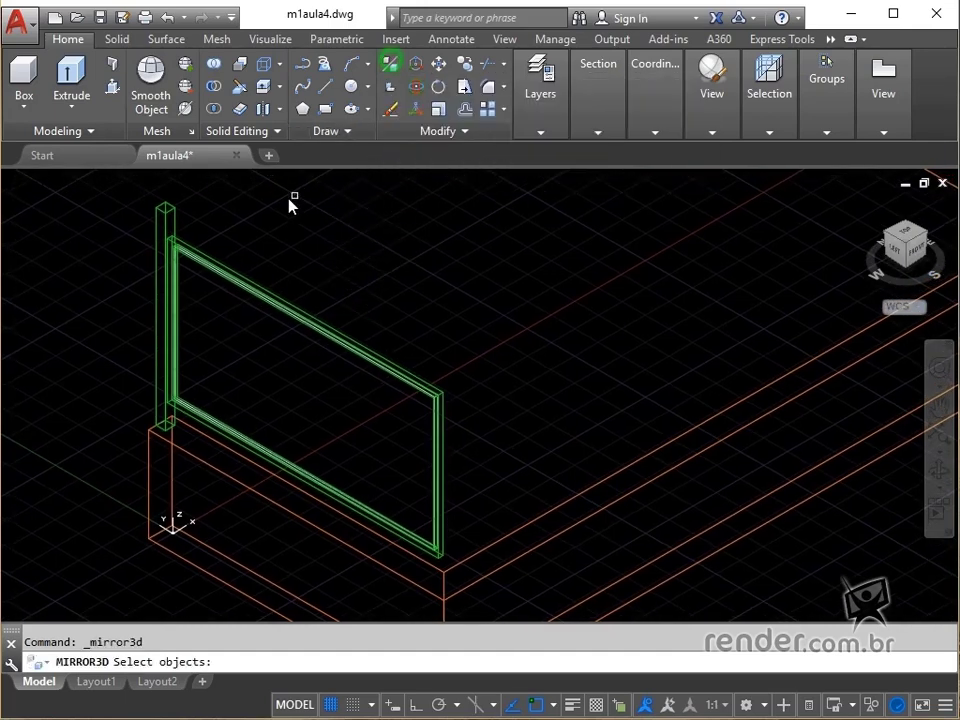
click(208, 193)
click(138, 226)
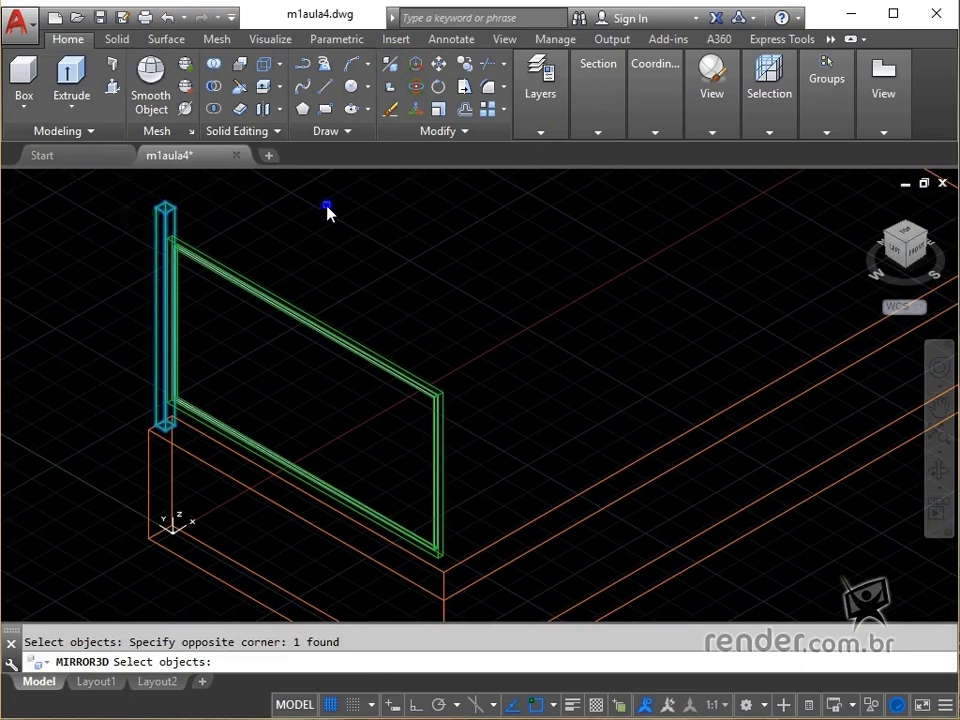
key(Return)
middle_drag(253, 444, 215, 337)
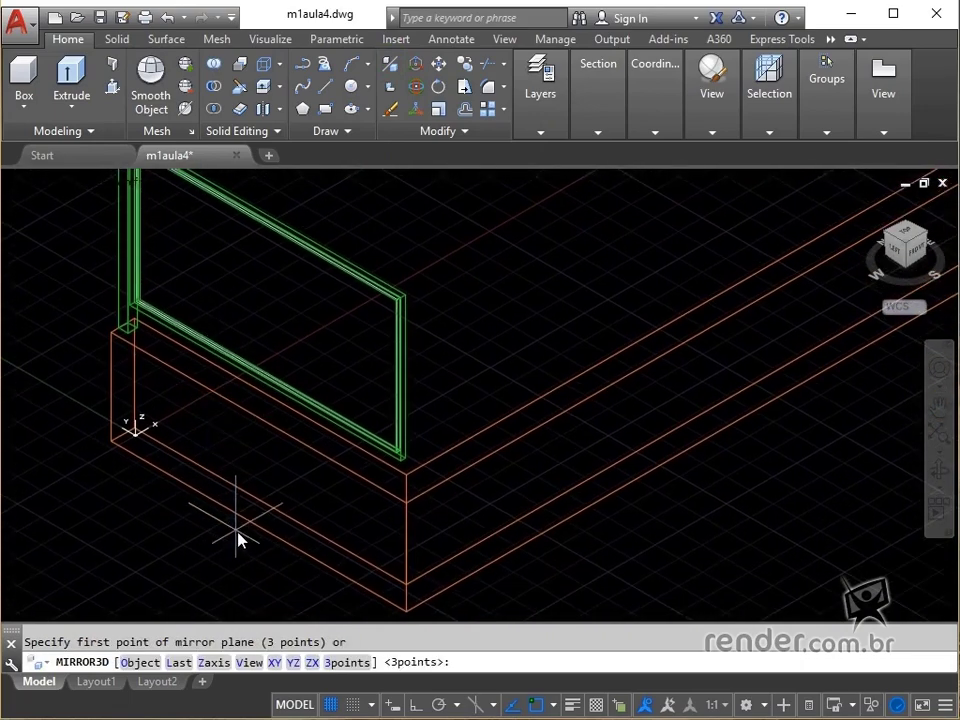
click(256, 531)
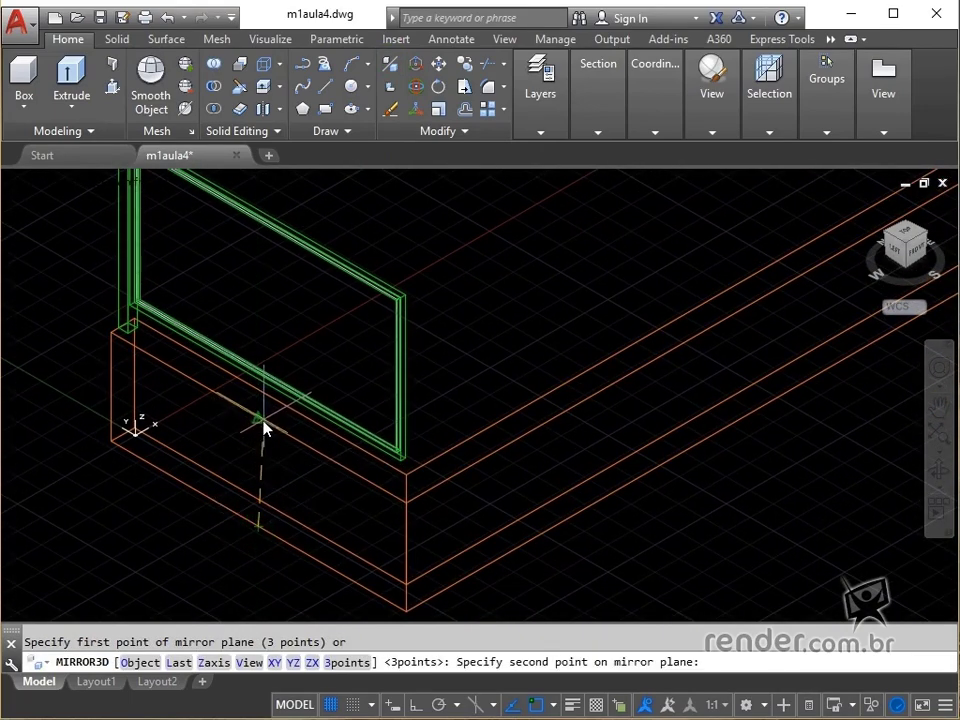
click(259, 421)
scroll(497, 407, down, 5)
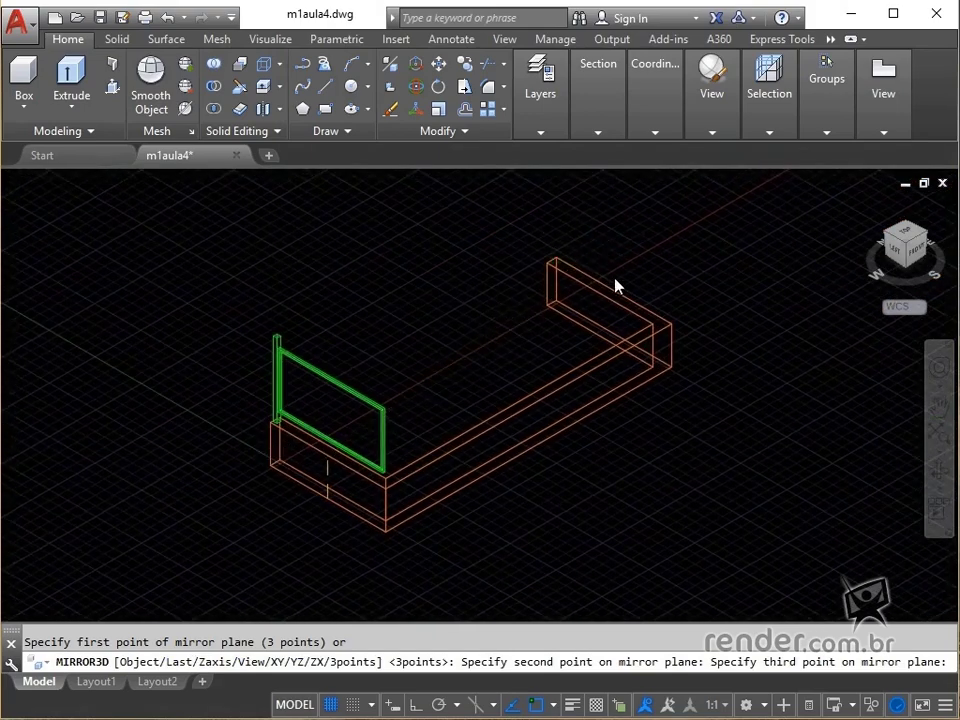
scroll(620, 295, up, 5)
click(620, 320)
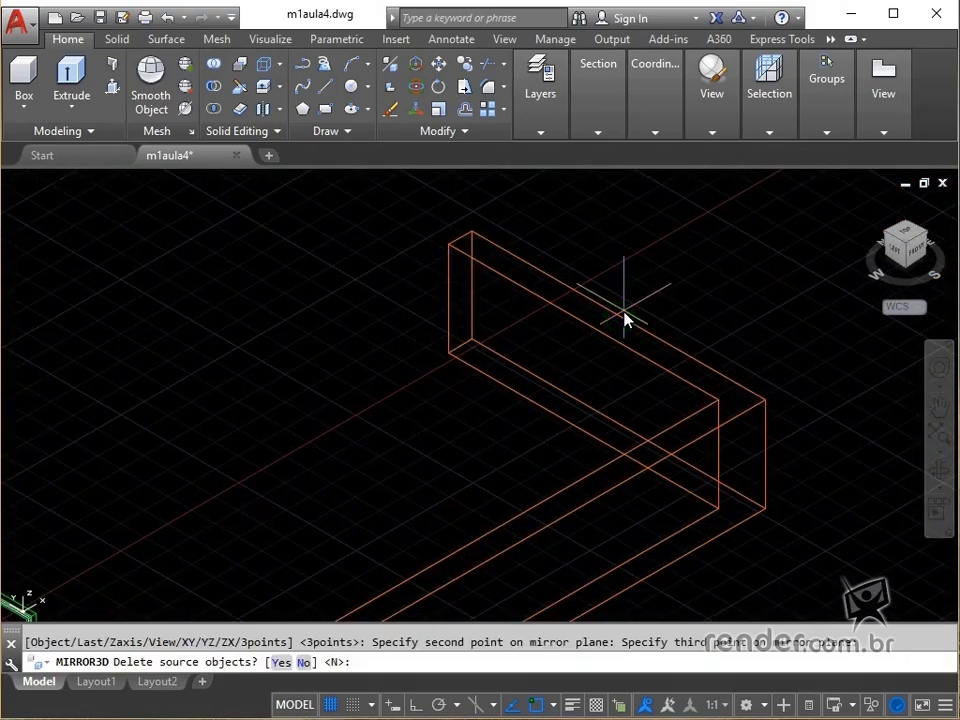
key(Return)
mouse_move(435, 428)
middle_down()
mouse_move(585, 334)
mouse_move(801, 253)
middle_up()
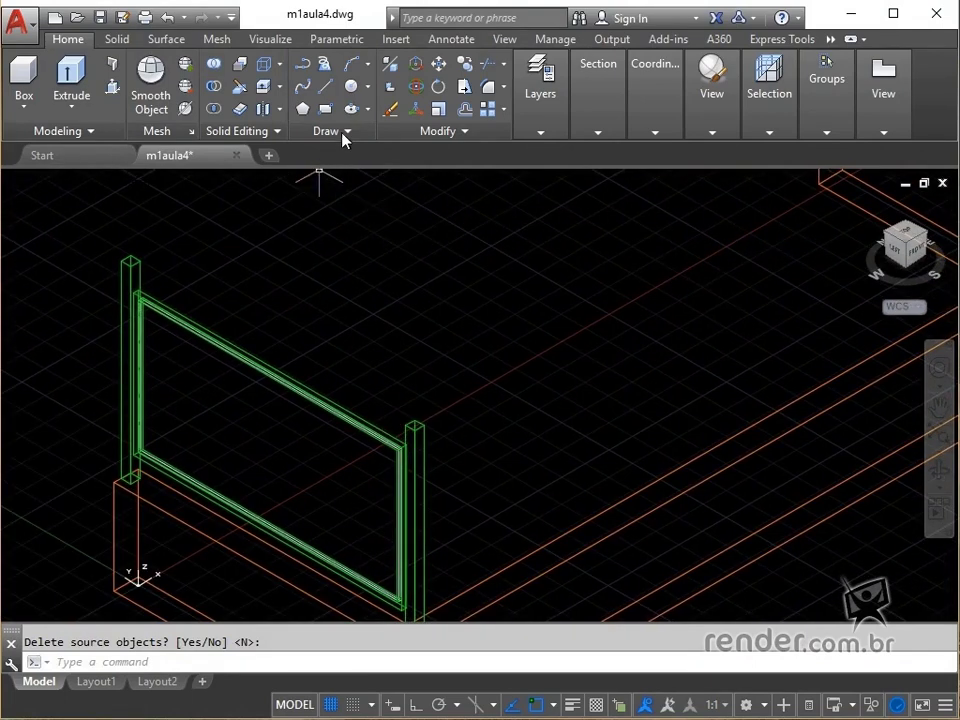
Start 3D Mirror and window-select the framed glass panel and both posts.
click(388, 66)
click(507, 308)
click(336, 473)
click(197, 229)
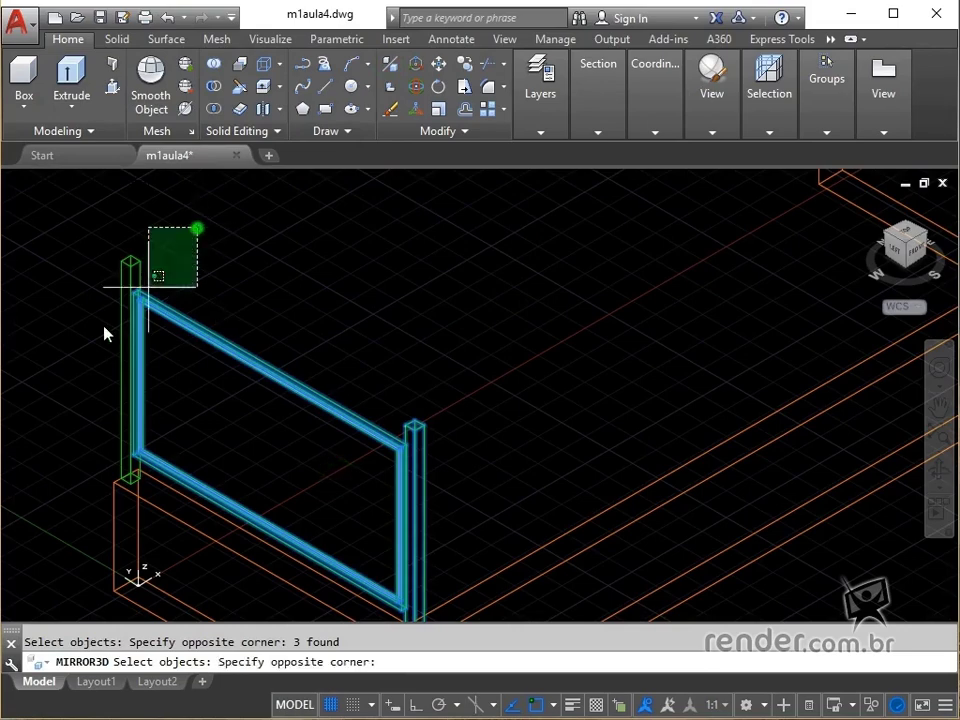
click(81, 345)
key(Return)
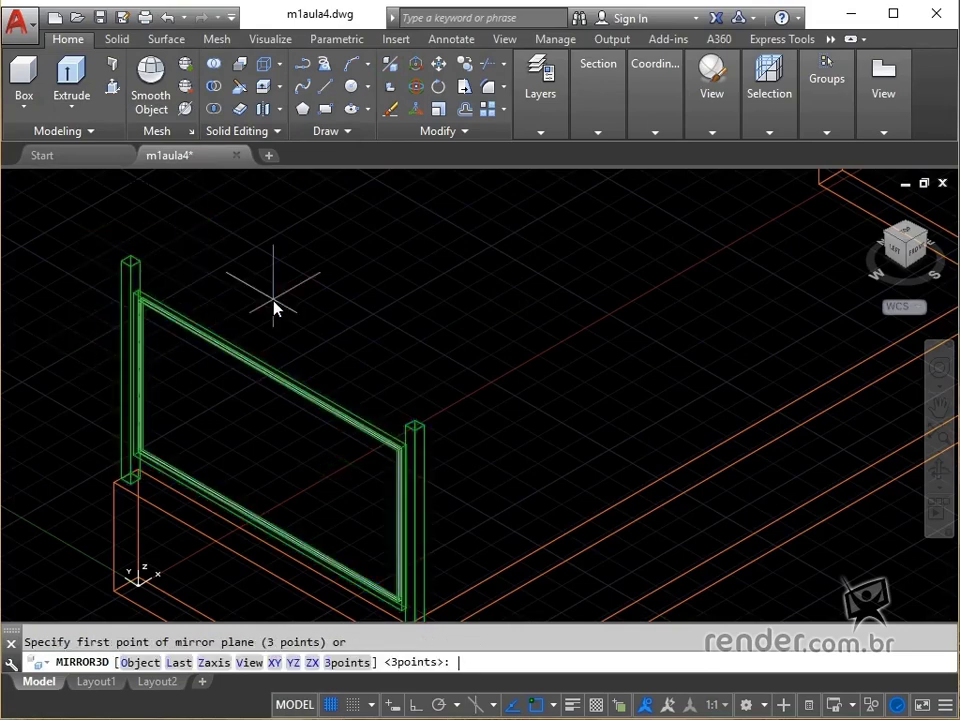
Mirror them across a plane at the long wall's midpoint, keeping the originals, then zoom extents.
middle_drag(641, 422, 452, 319)
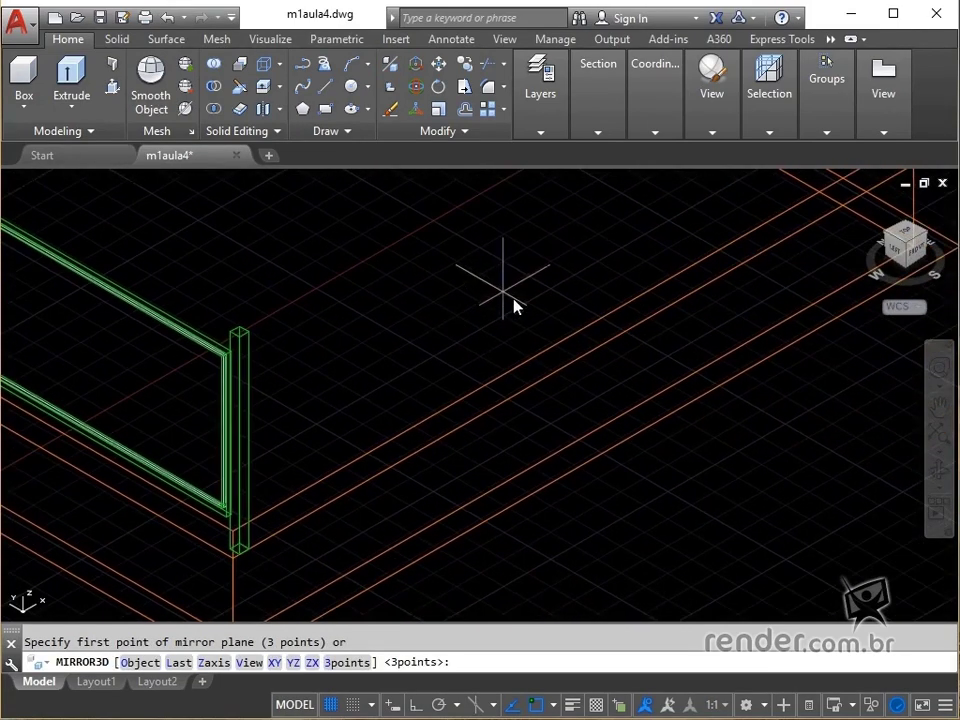
click(572, 334)
click(596, 346)
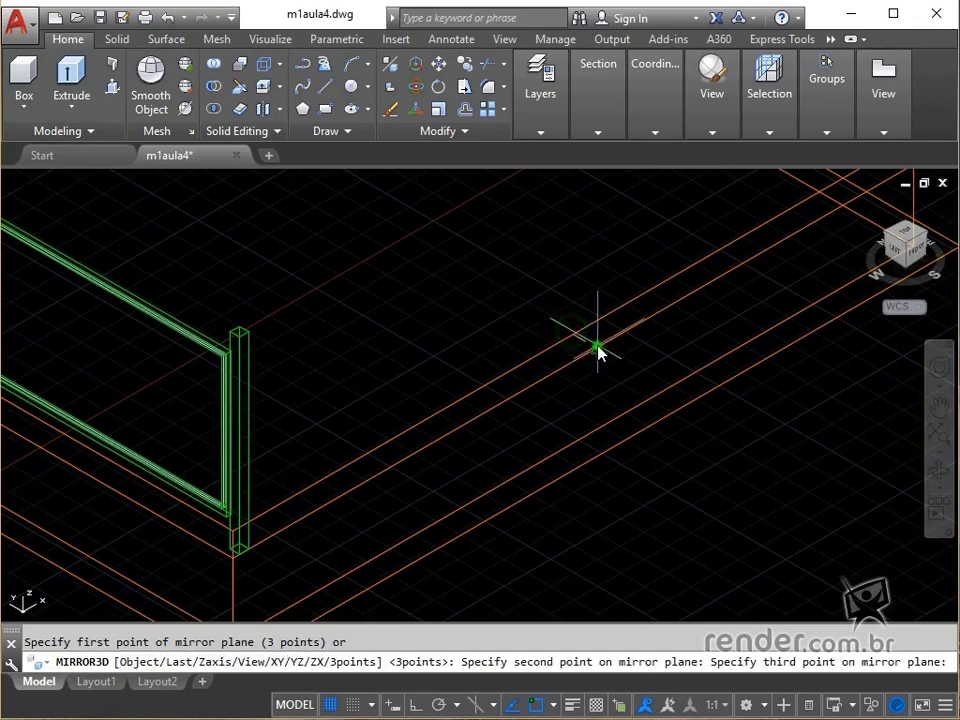
click(601, 459)
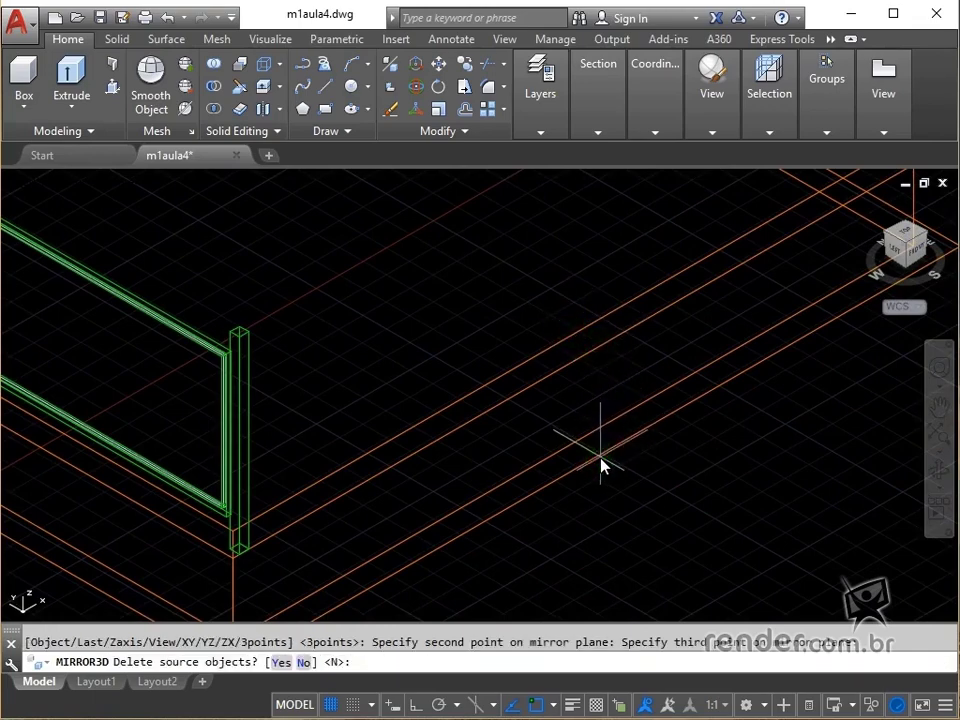
scroll(600, 460, down, 3)
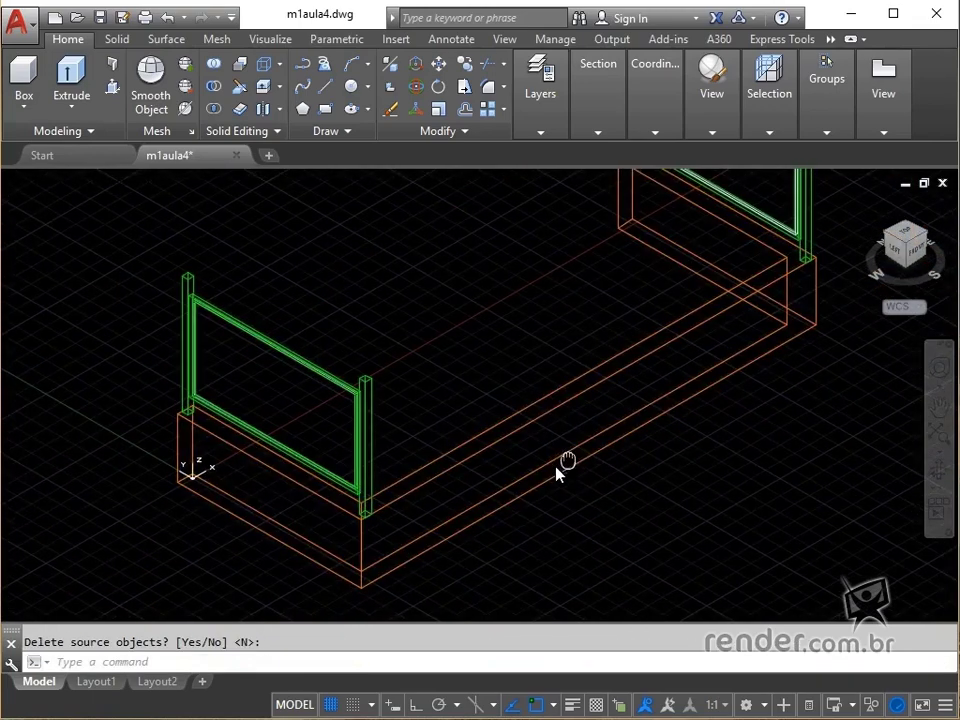
scroll(530, 465, down, 2)
middle_click(599, 482)
middle_click(599, 482)
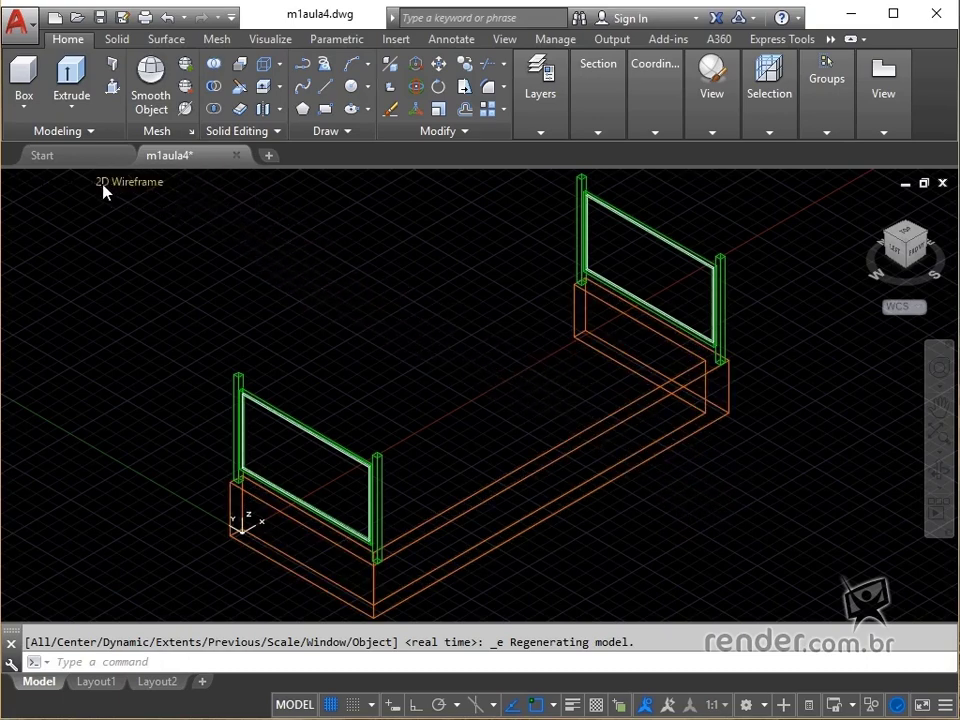
click(118, 183)
click(178, 250)
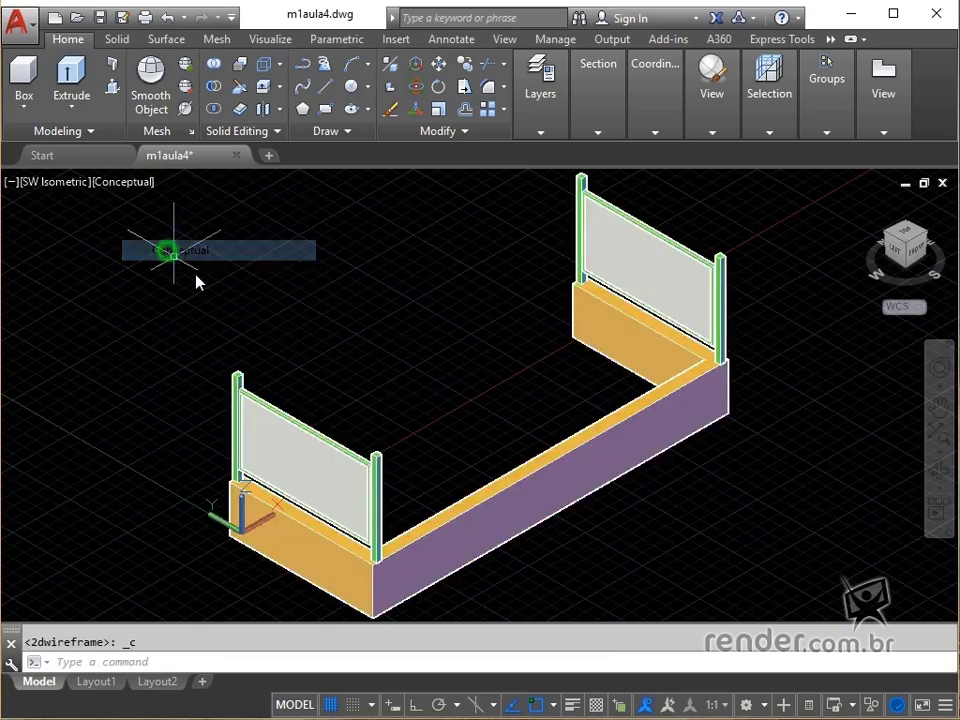
click(553, 705)
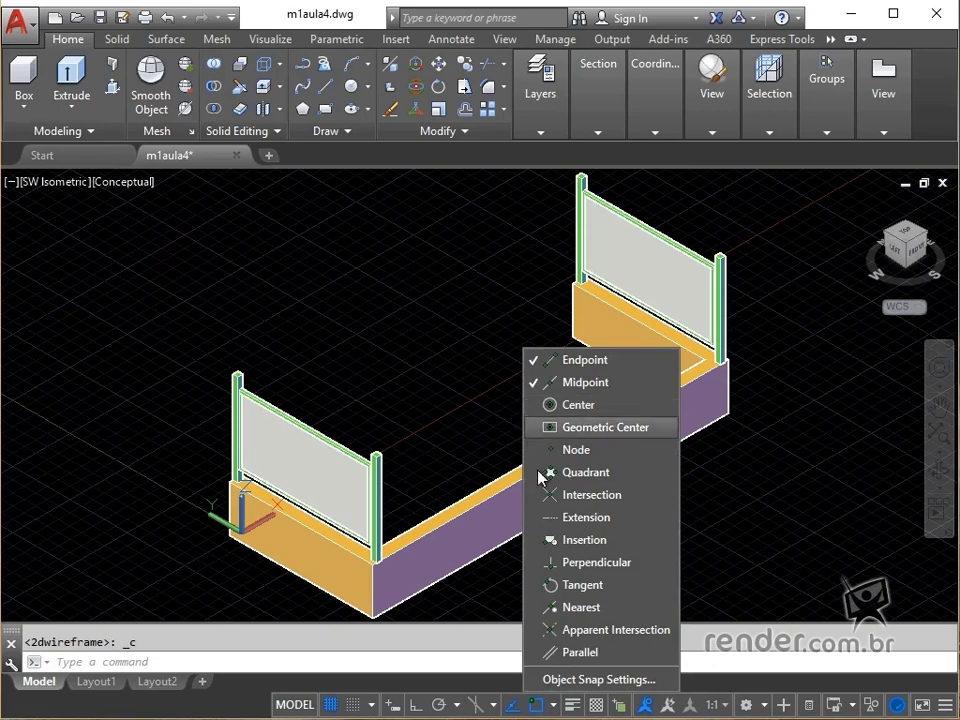
click(579, 679)
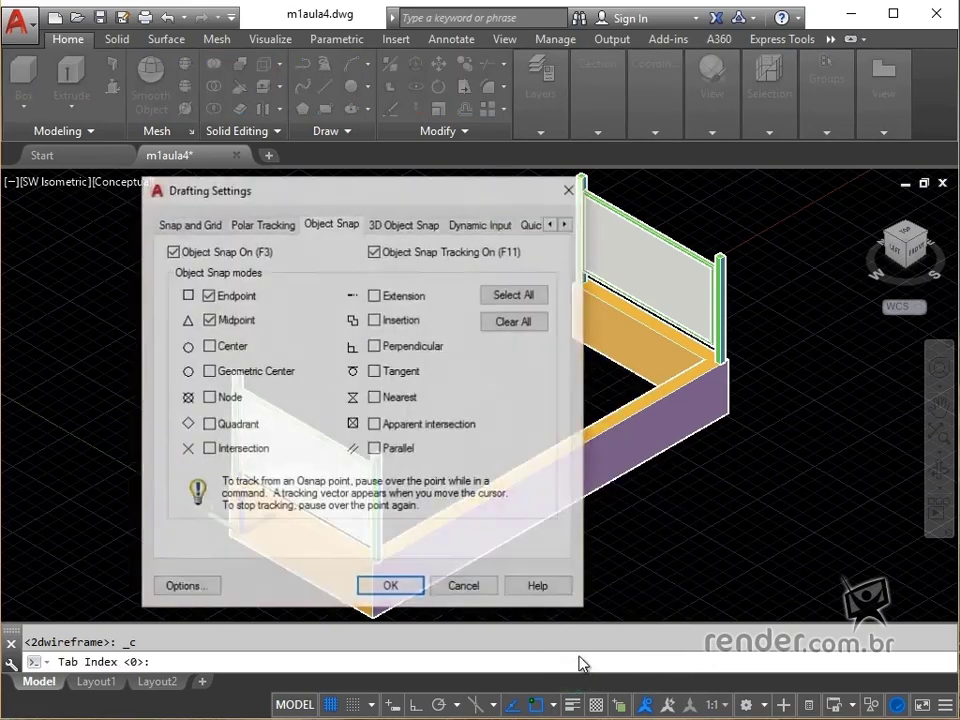
click(405, 222)
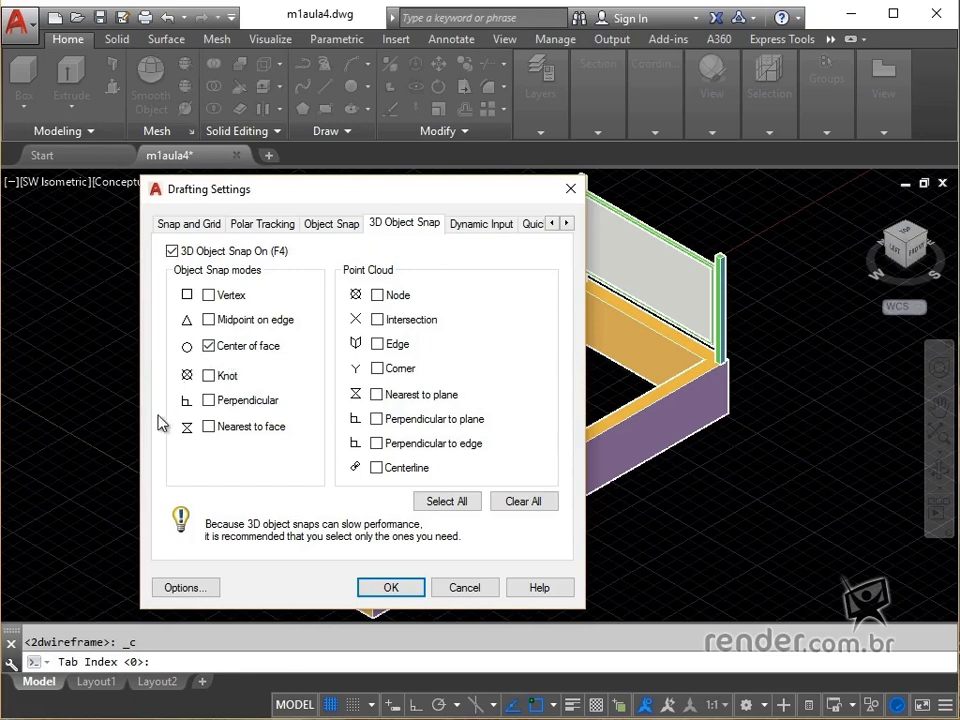
click(392, 588)
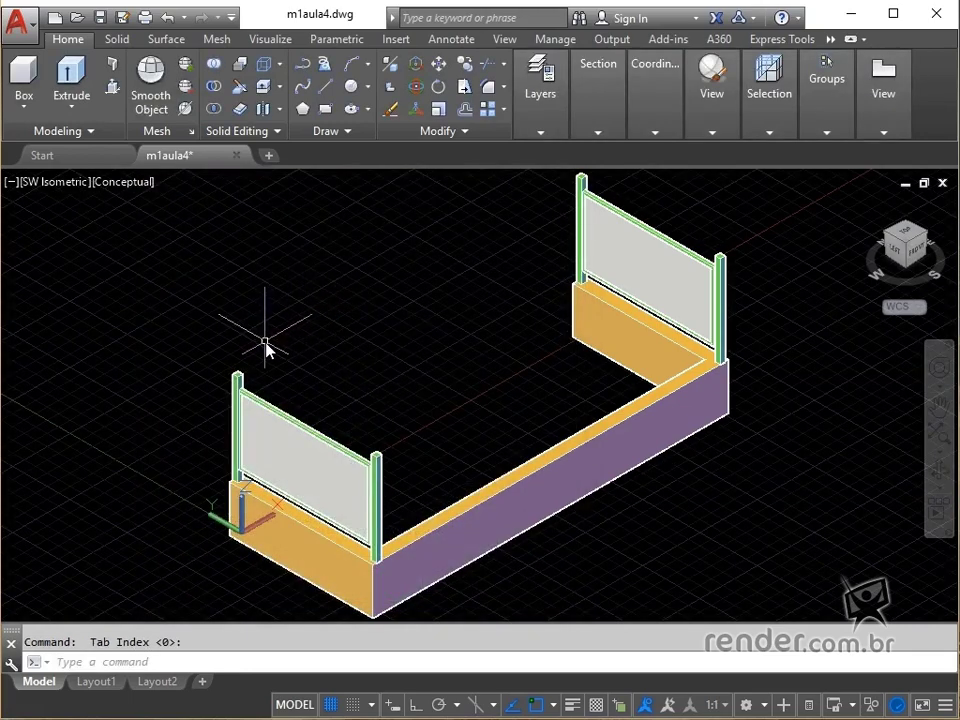
scroll(240, 360, up, 2)
scroll(220, 380, up, 3)
scroll(215, 387, up, 3)
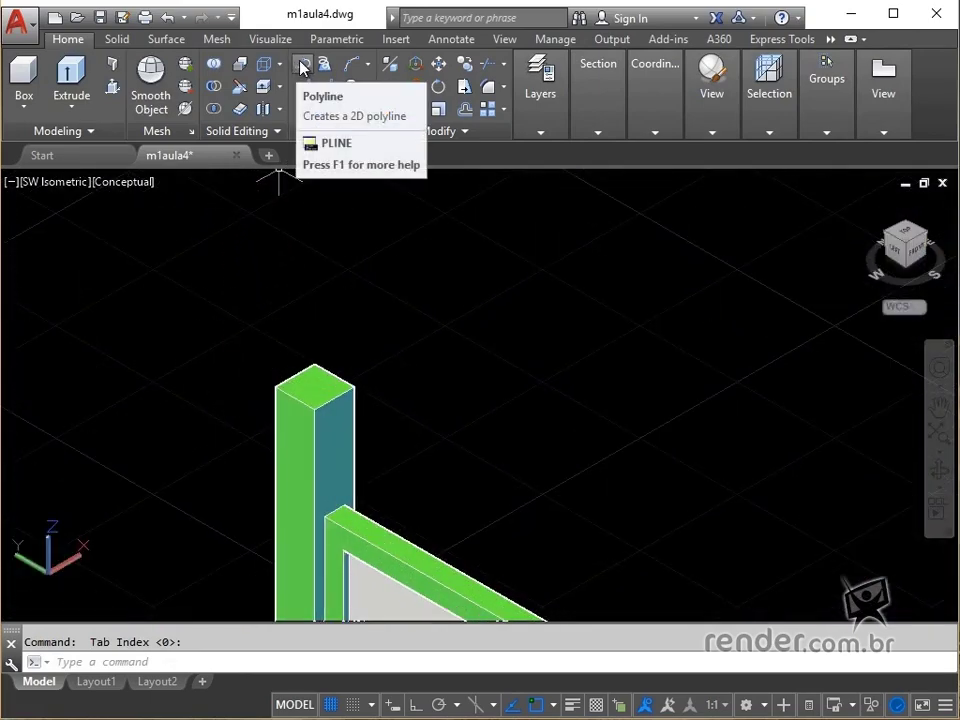
Start a handrail polyline on the first post top and extend it to the next post top.
click(301, 67)
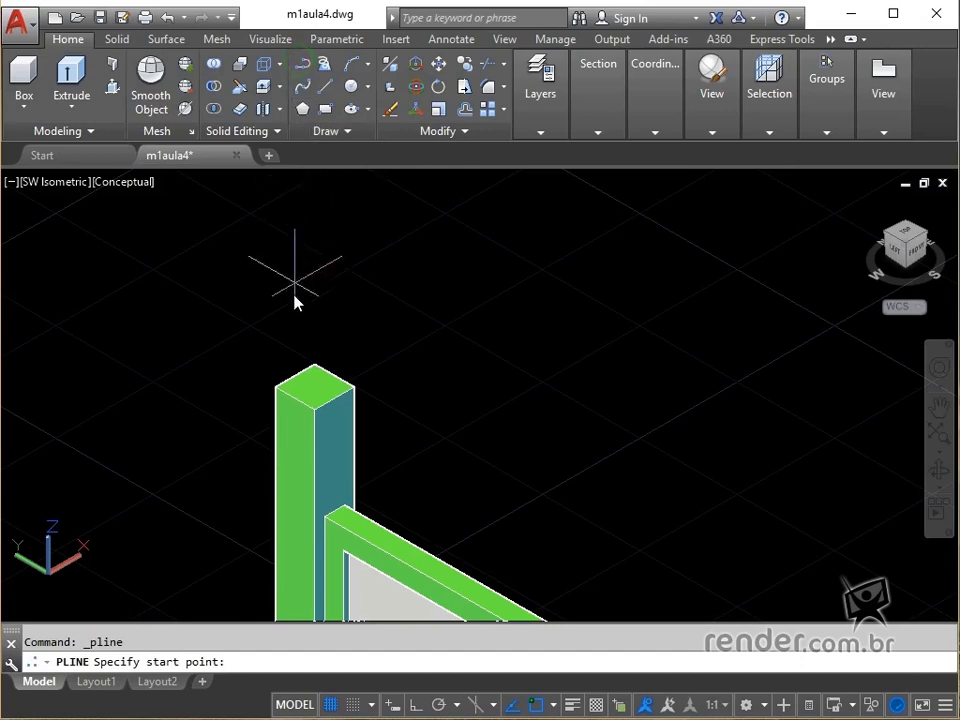
click(295, 385)
scroll(450, 368, down, 3)
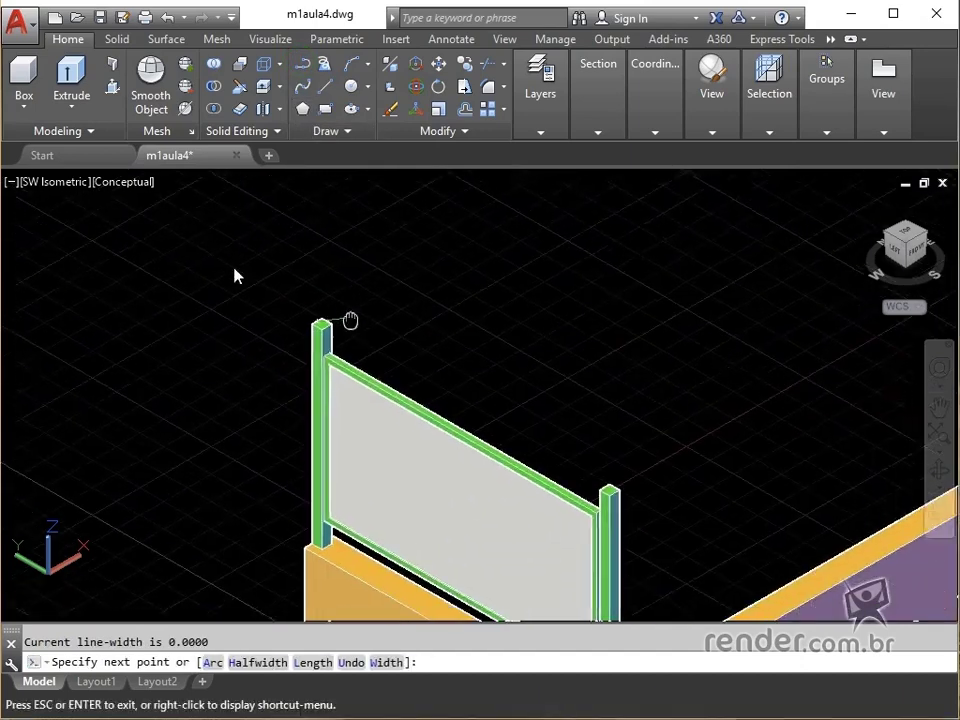
middle_drag(349, 321, 270, 270)
scroll(445, 400, up, 4)
scroll(407, 332, up, 3)
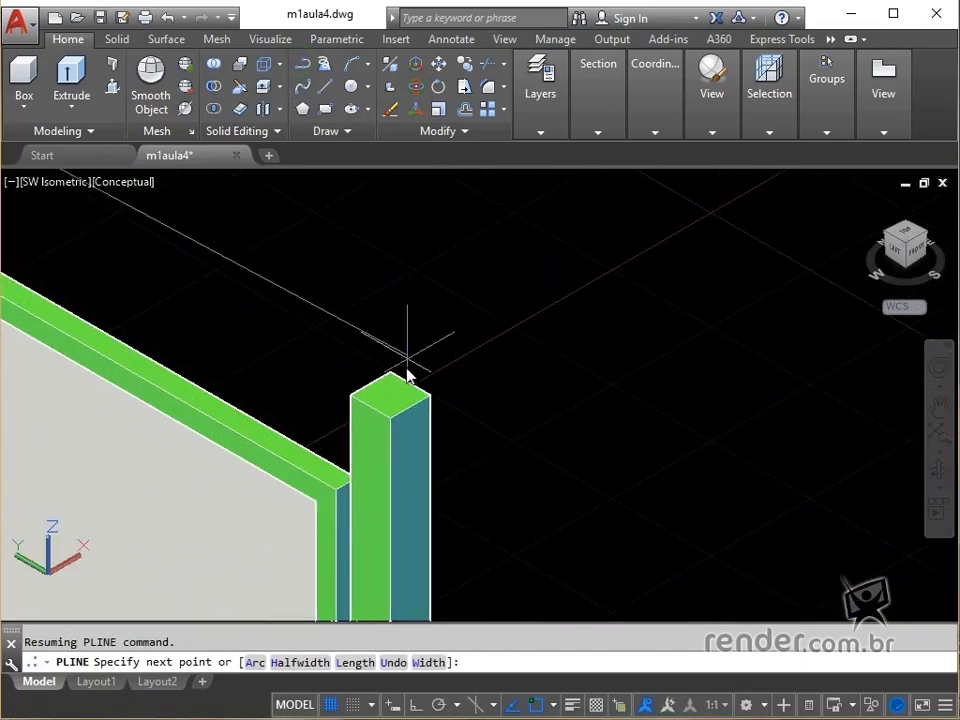
click(390, 400)
Continue the polyline across the right and left post tops and finish it.
scroll(400, 380, down, 2)
scroll(435, 368, down, 3)
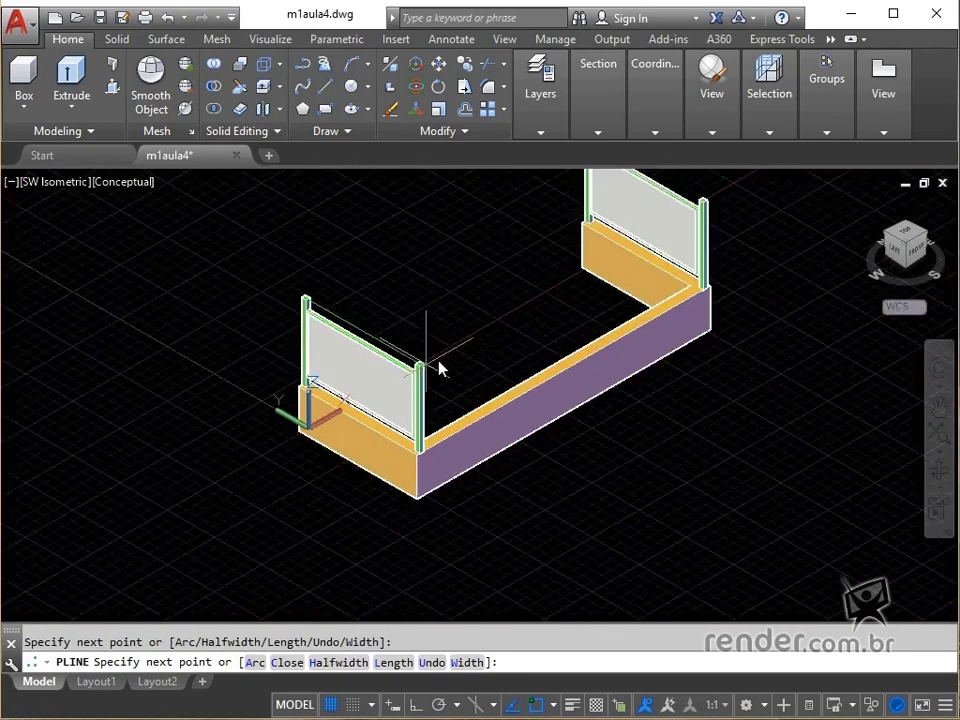
middle_drag(439, 368, 343, 467)
scroll(578, 318, up, 5)
scroll(491, 377, up, 2)
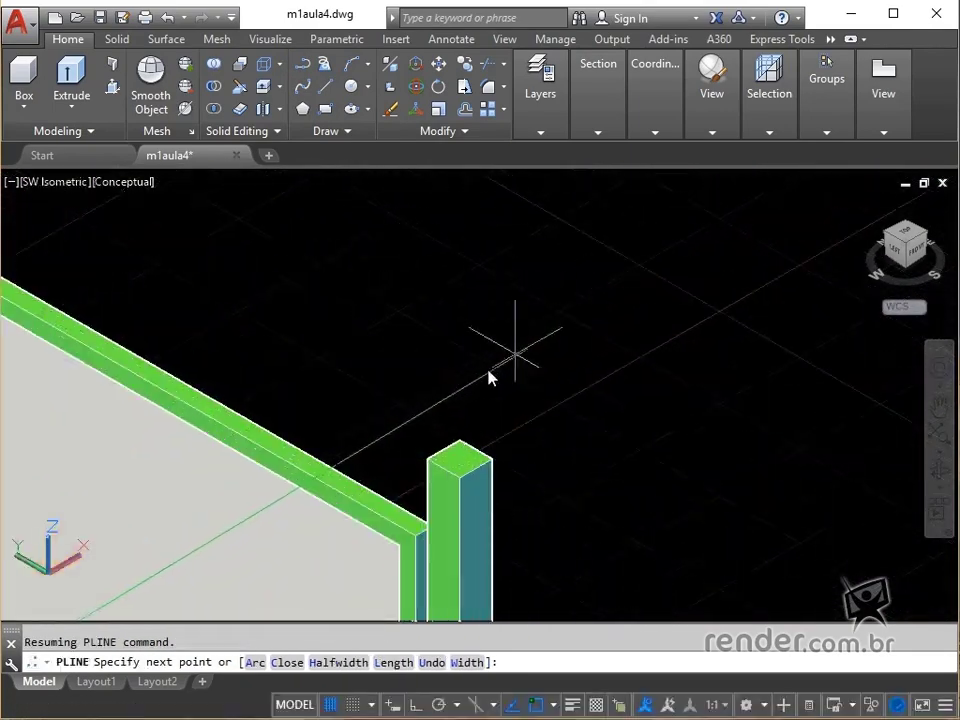
click(460, 460)
scroll(311, 375, down, 3)
middle_drag(311, 375, 529, 495)
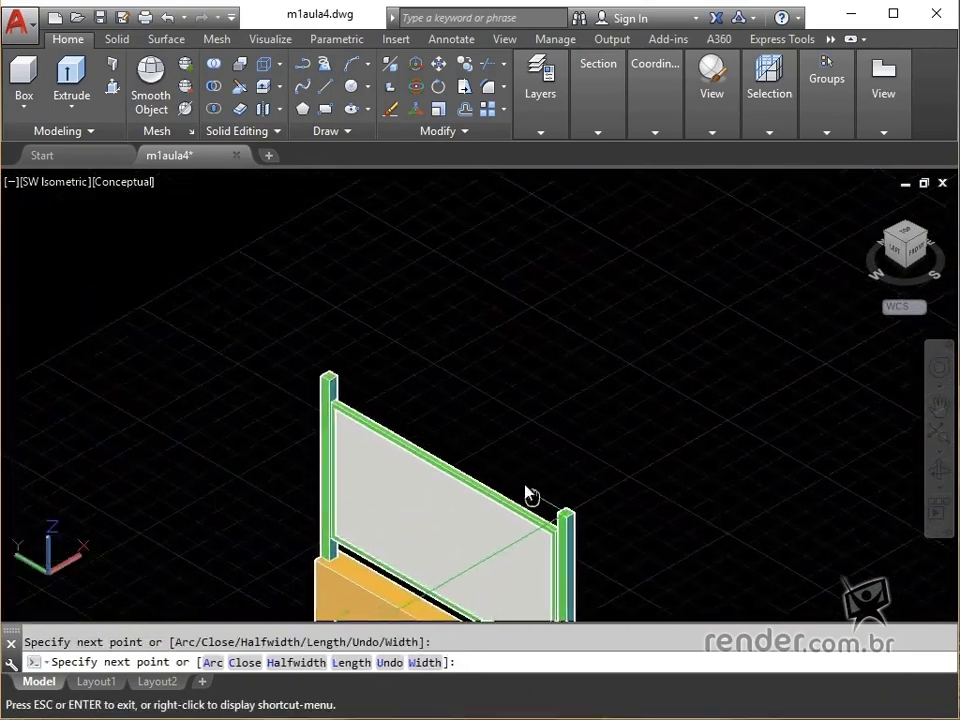
scroll(326, 366, up, 3)
scroll(140, 255, up, 2)
click(138, 252)
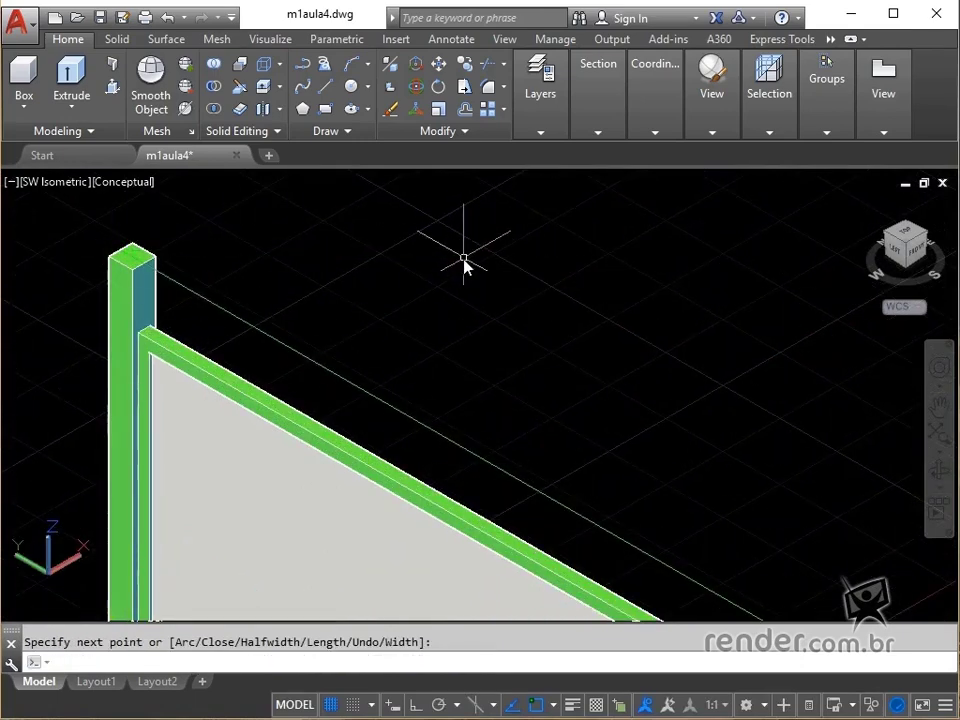
key(Return)
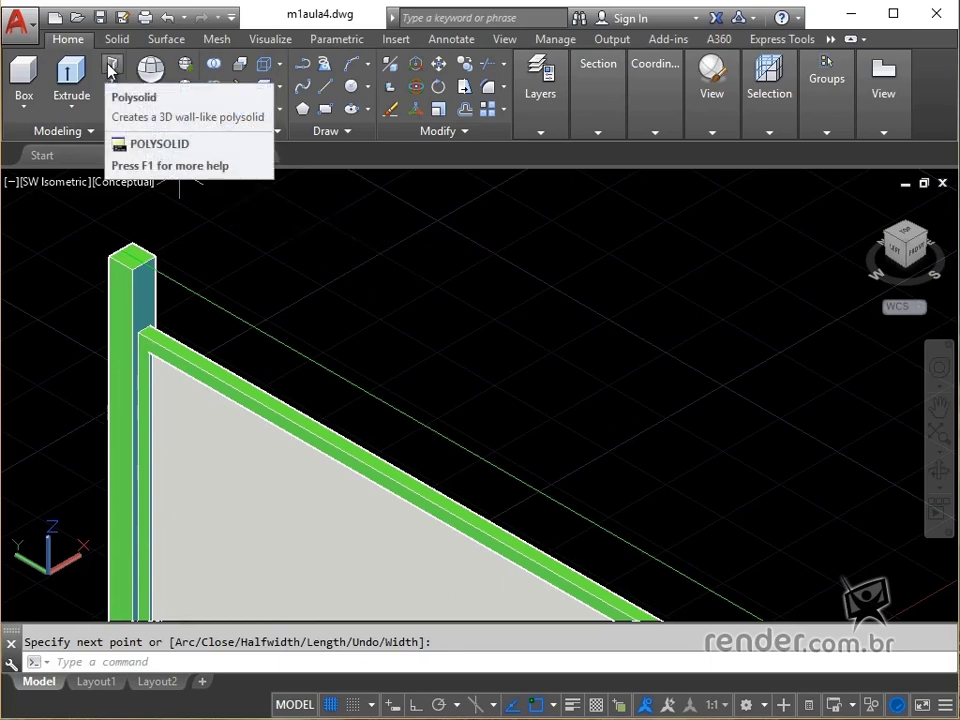
Convert the top polyline into a polysolid handrail of height 1 and width 5.
click(110, 69)
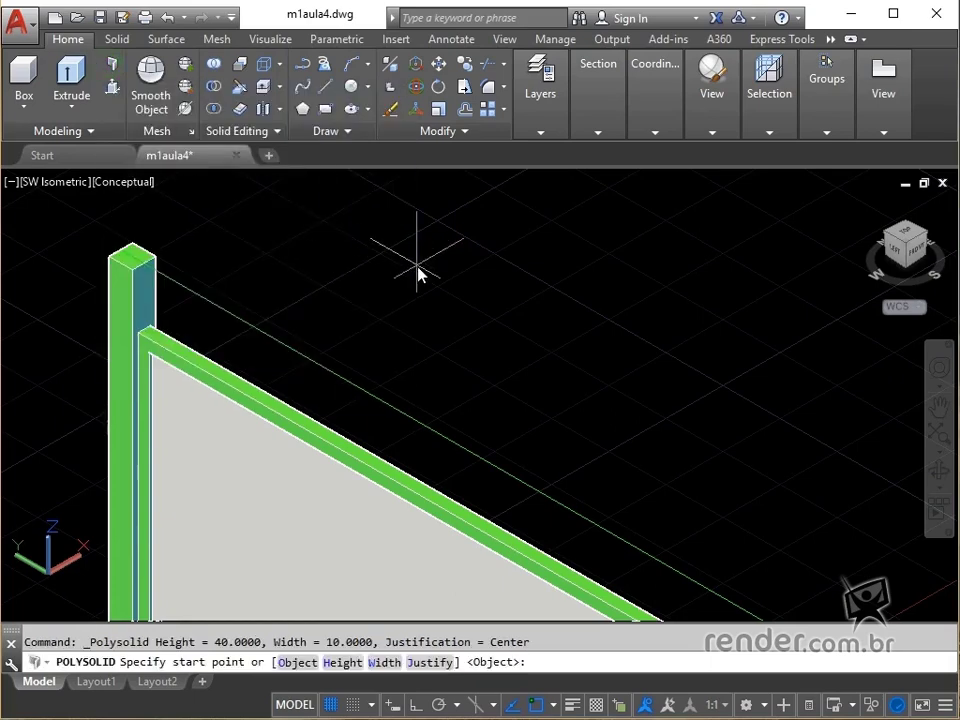
text(h)
key(Return)
text(1)
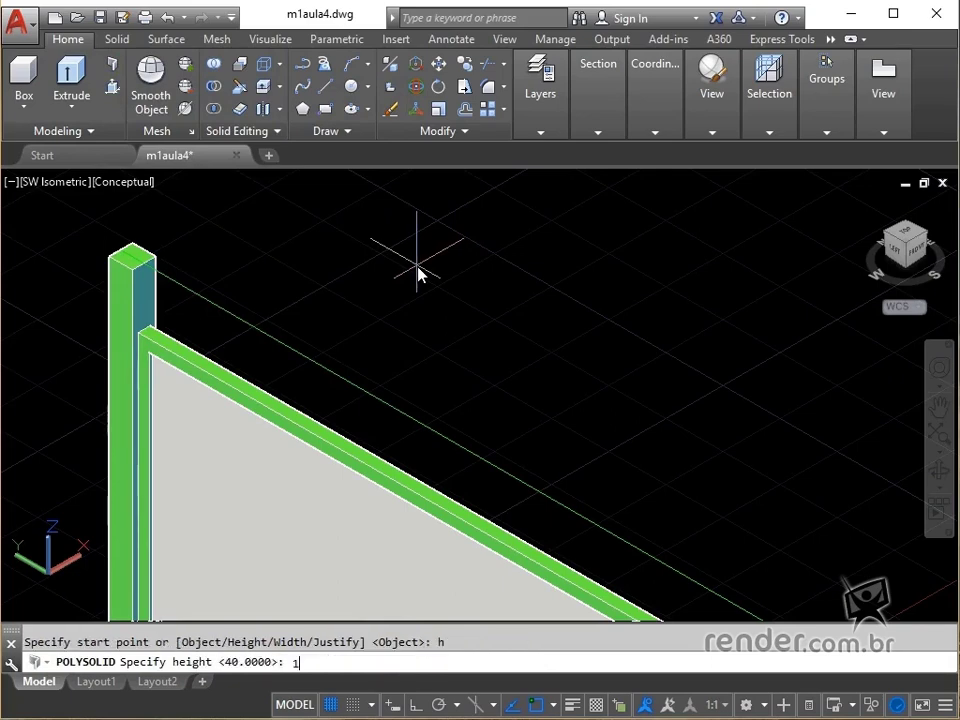
key(Return)
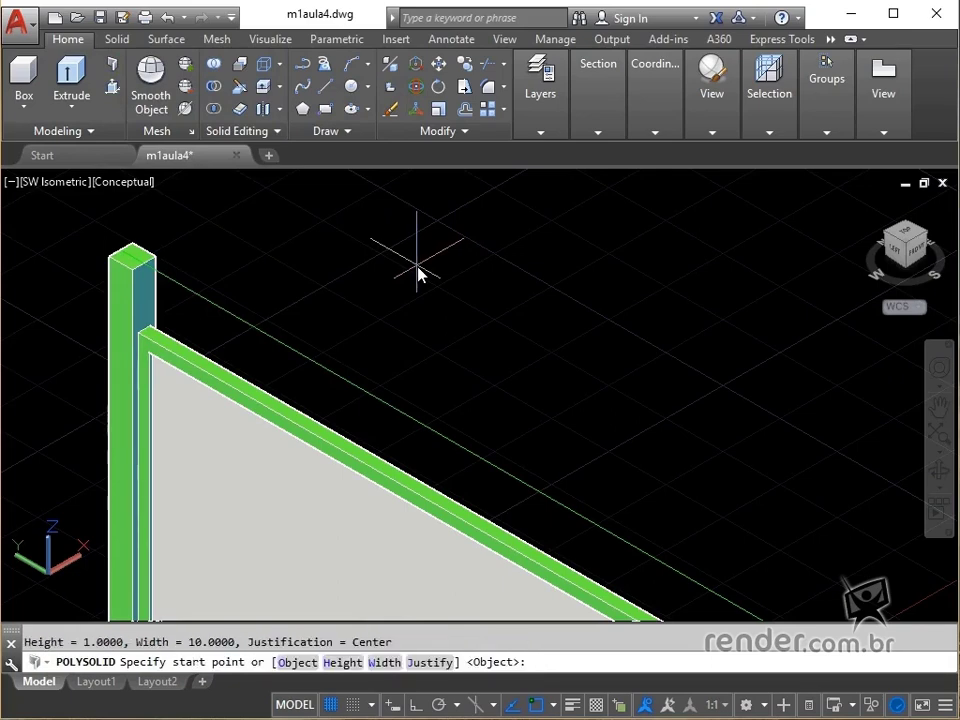
text(w)
key(Return)
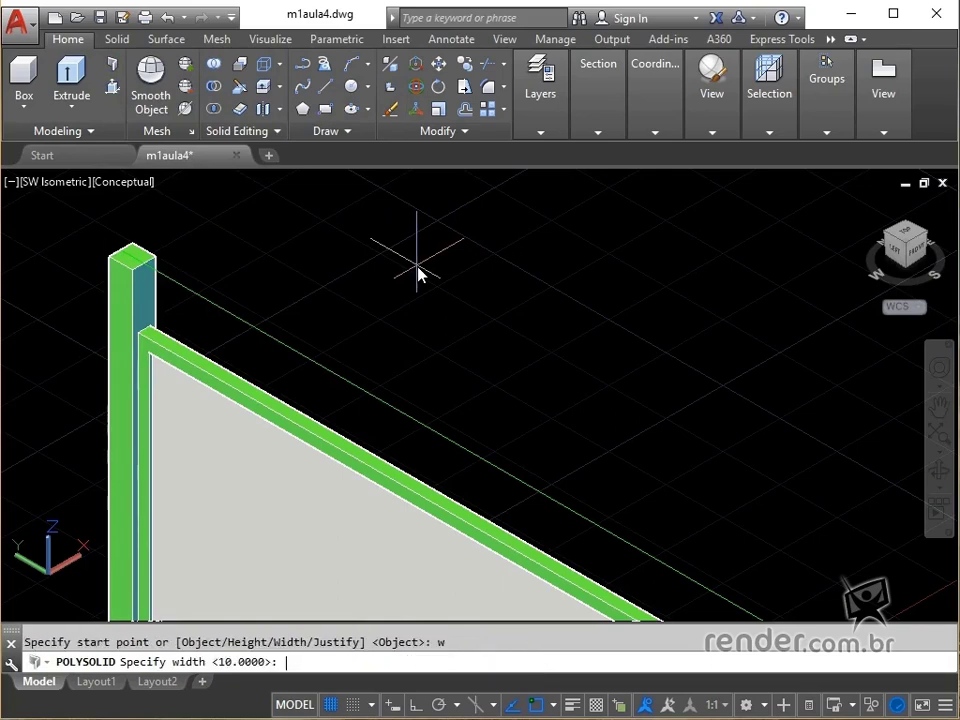
text(5)
key(Return)
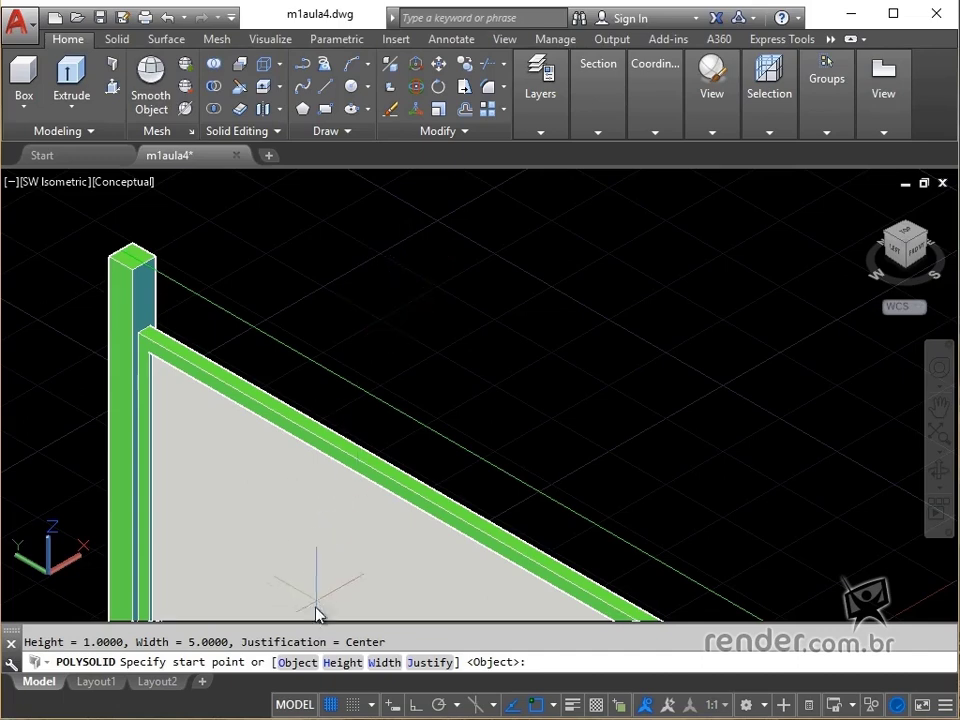
click(298, 662)
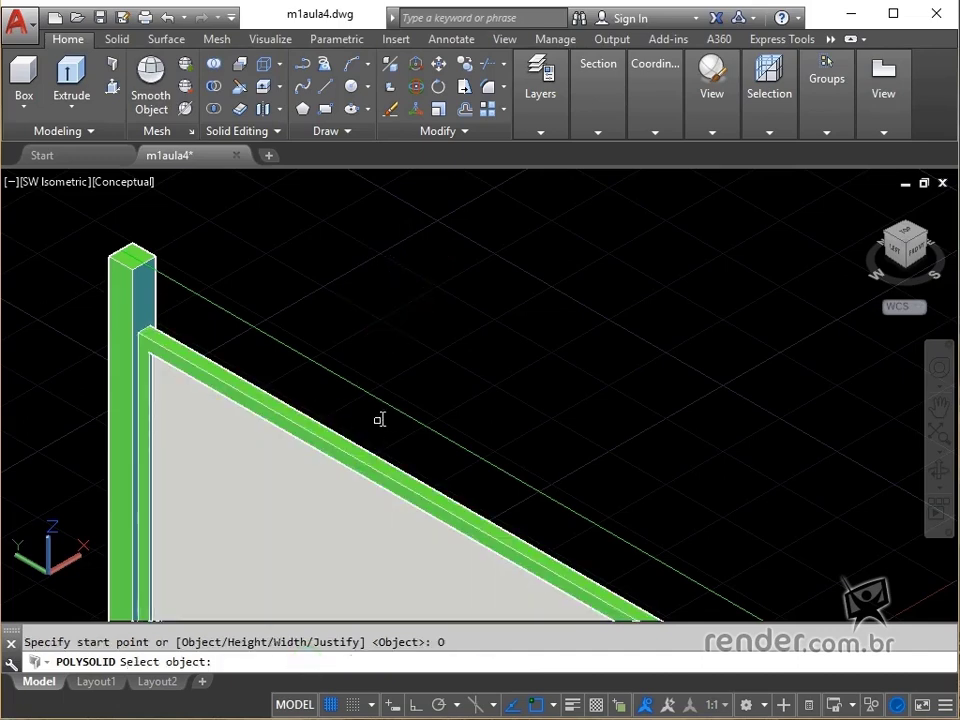
click(390, 404)
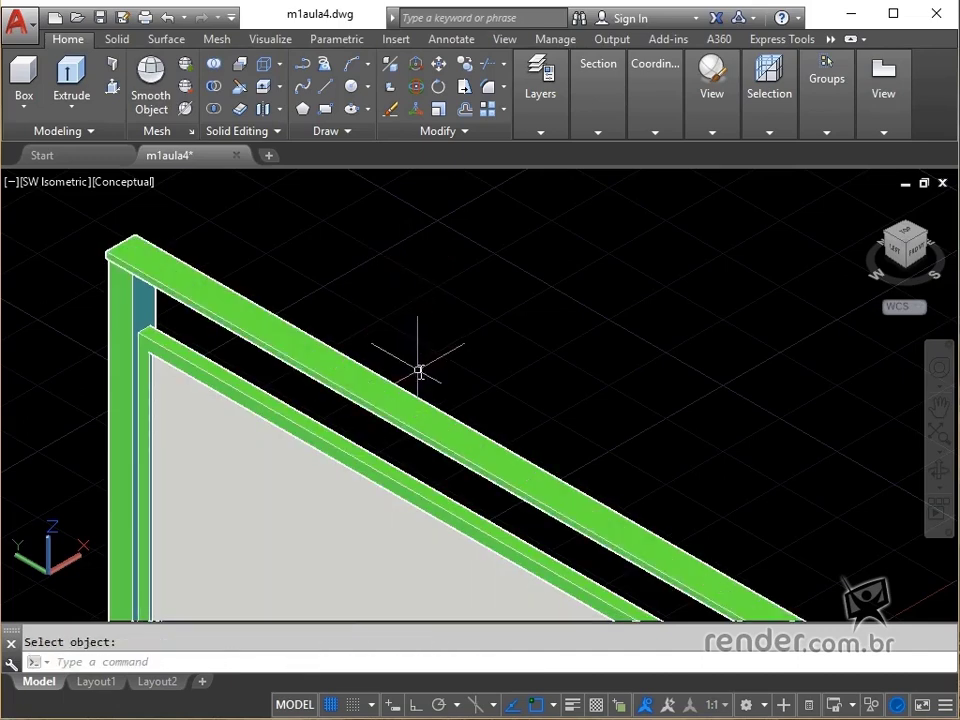
middle_click(420, 368)
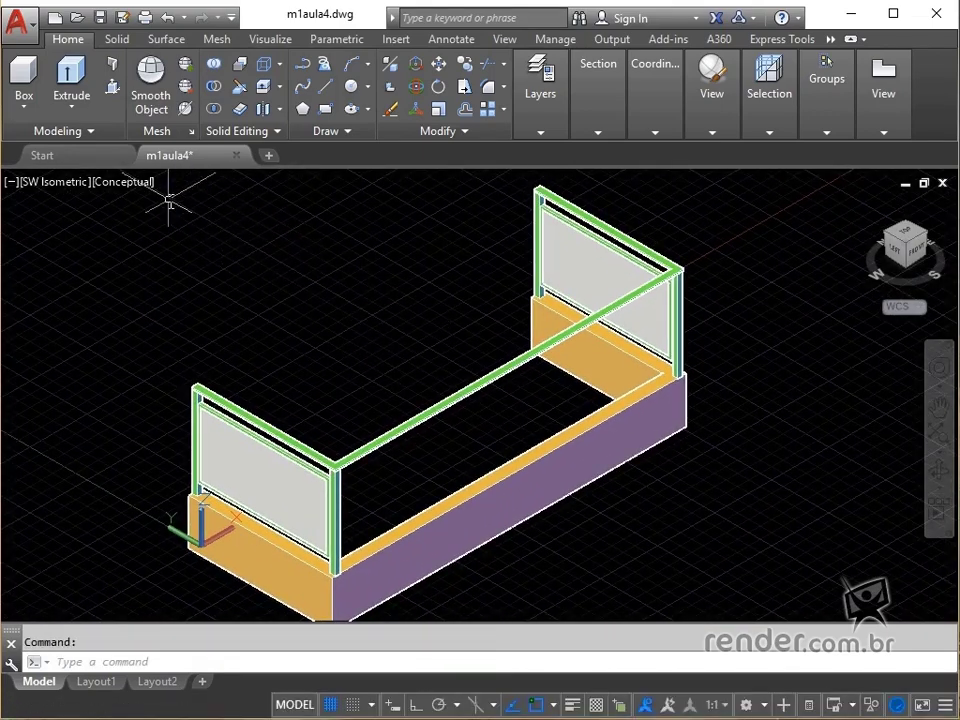
Switch the viewport to Realistic style and orbit to inspect the brick wall and railing.
click(134, 183)
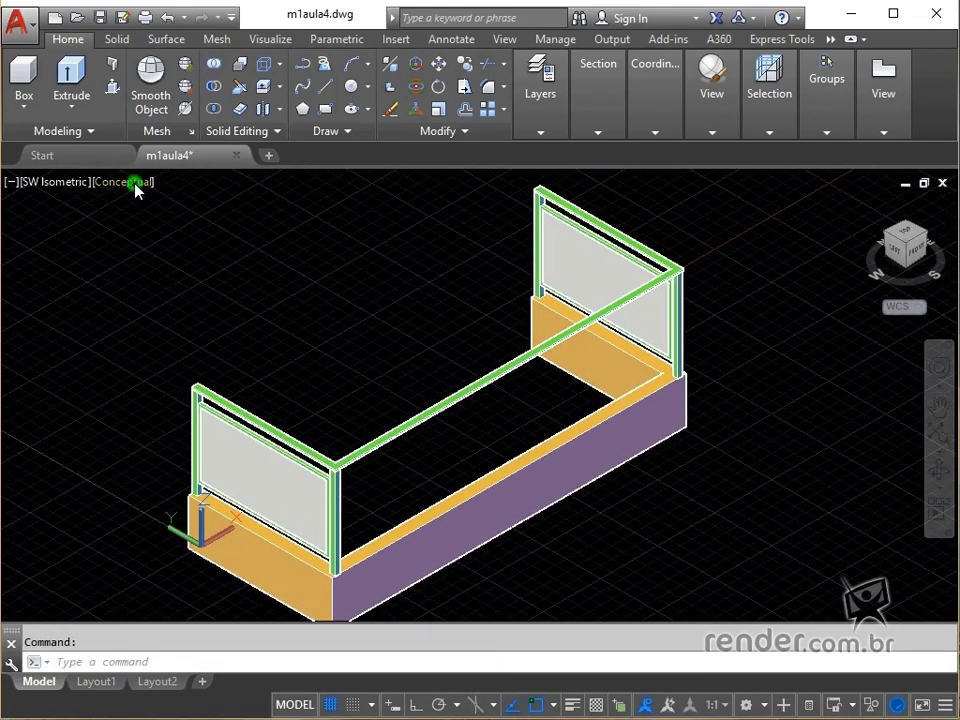
click(177, 293)
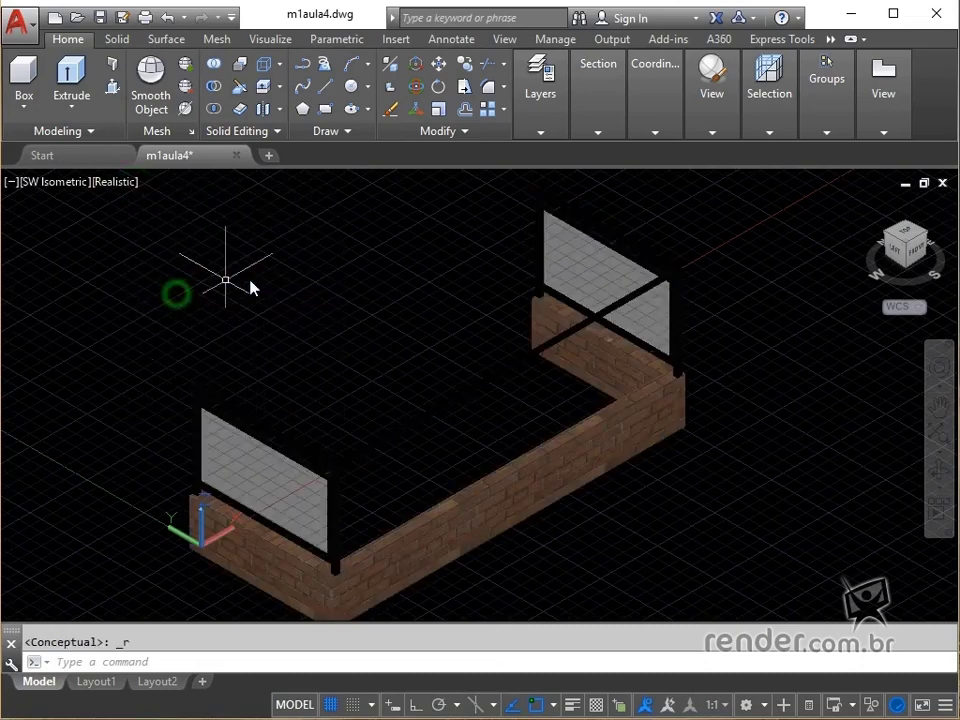
middle_drag(313, 342, 278, 324)
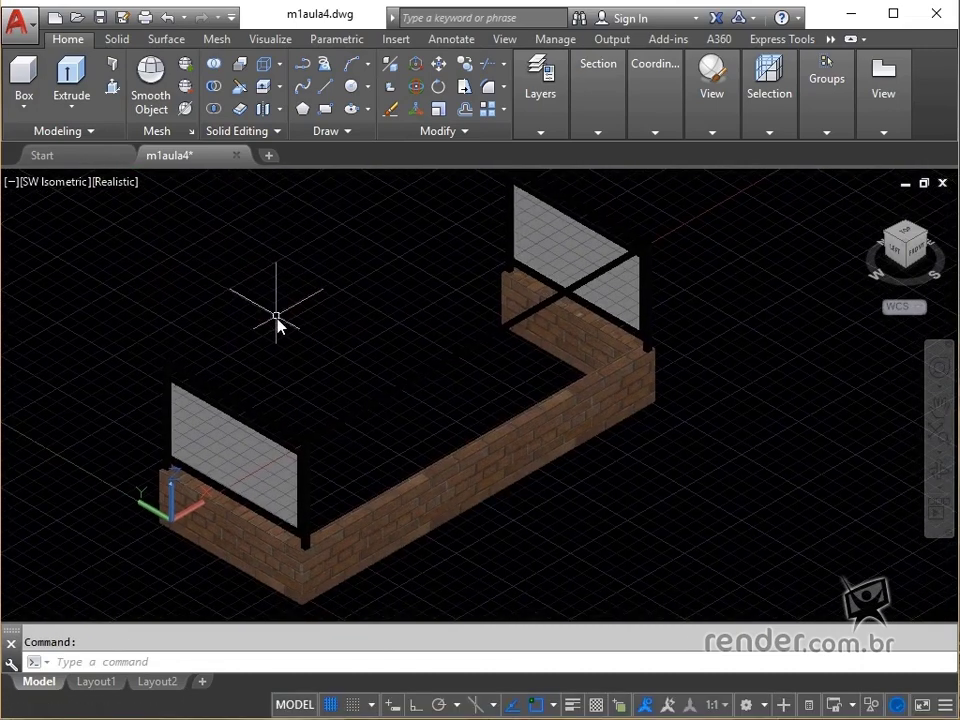
mouse_move(649, 525)
shift+middle_down()
mouse_move(623, 491)
mouse_move(636, 486)
shift+middle_up()
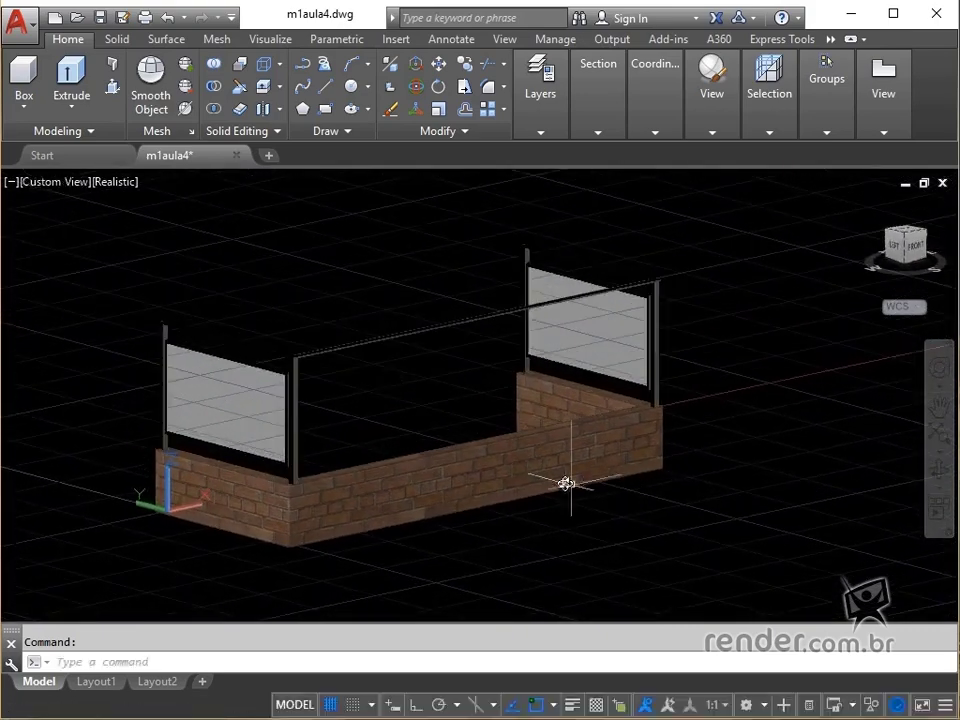
scroll(566, 483, up, 2)
shift+middle_drag(561, 489, 651, 501)
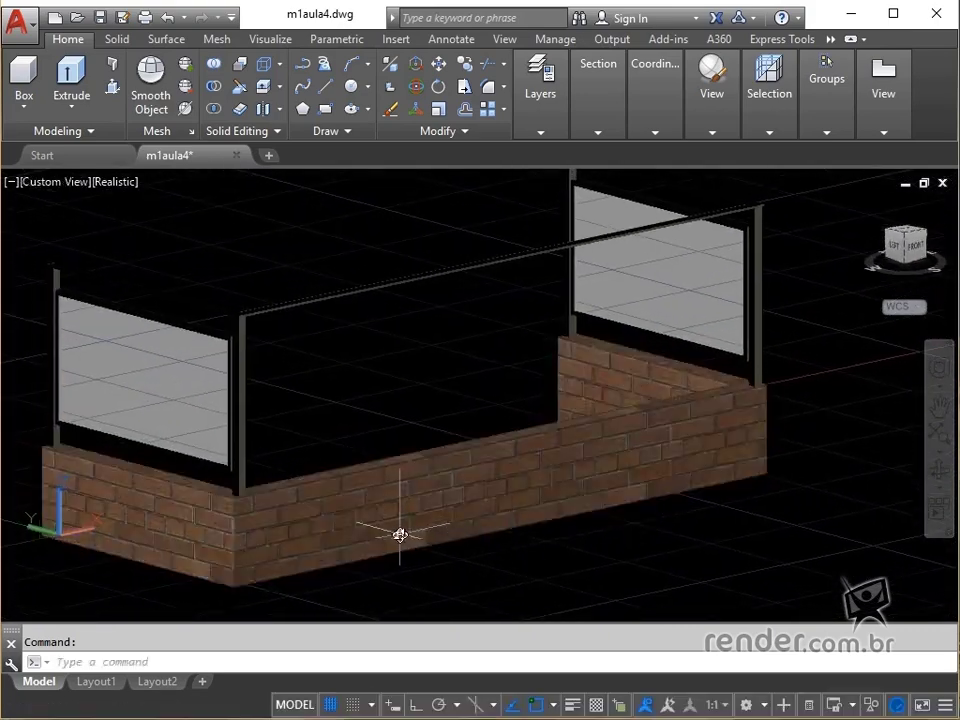
mouse_move(400, 535)
shift+middle_down()
mouse_move(506, 519)
mouse_move(579, 555)
mouse_move(594, 525)
mouse_move(639, 521)
mouse_move(489, 542)
mouse_move(427, 521)
shift+middle_up()
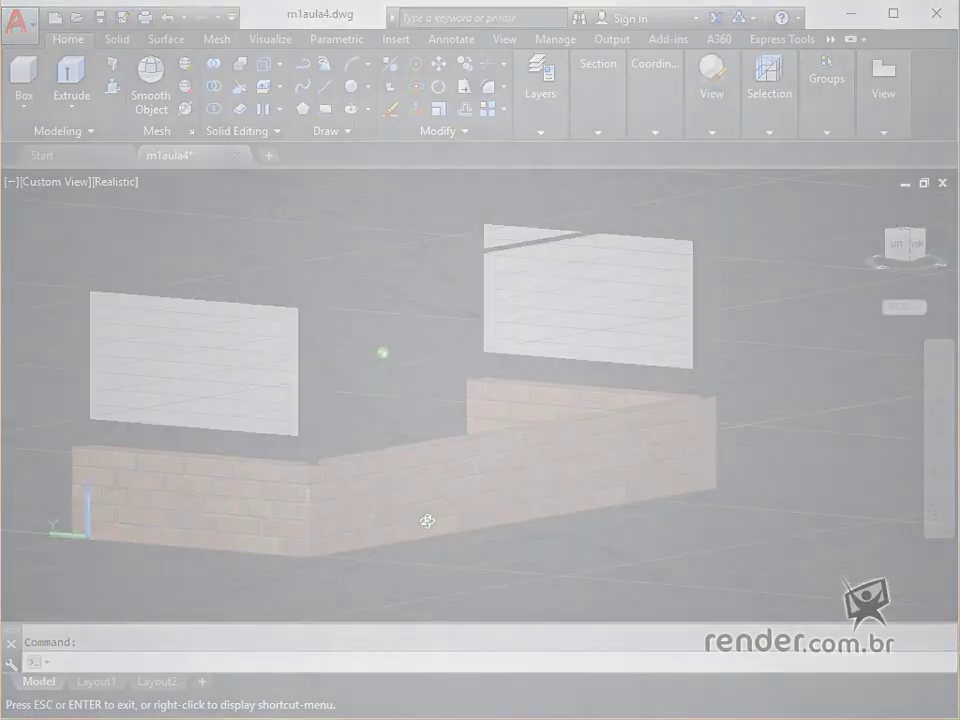